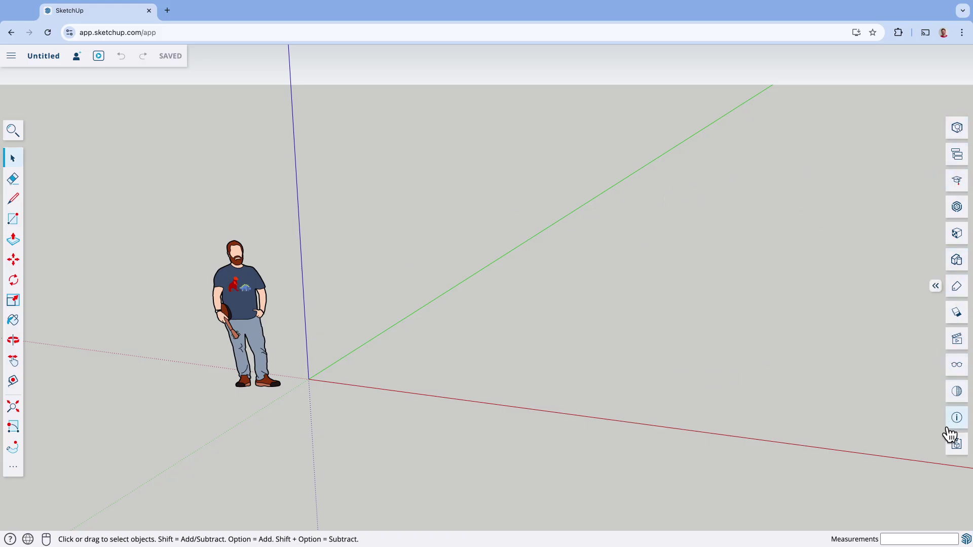
Step: Open Entity Info, Outliner and Instructor, and take a brief look at 3D Warehouse before closing it
{"action": "left_click", "coordinate": [957, 135]}
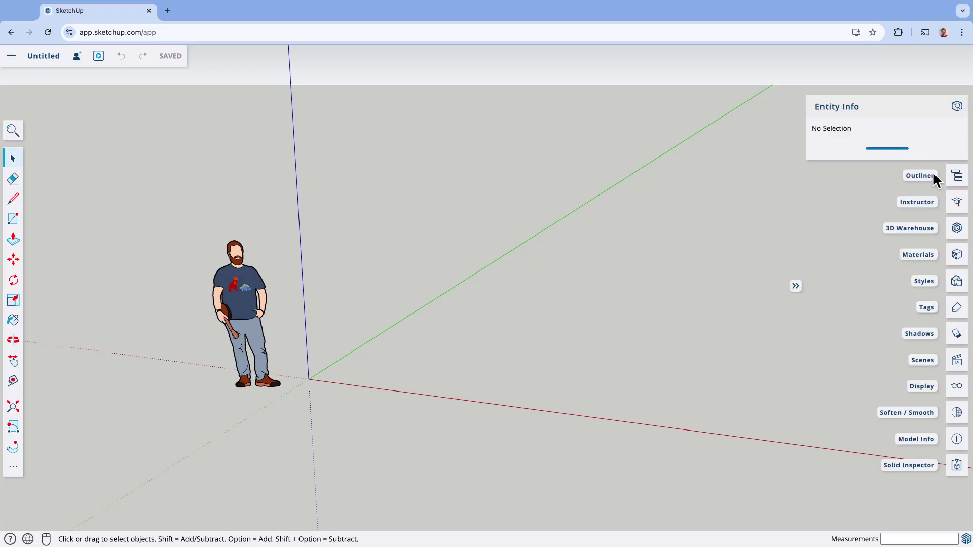
{"action": "left_click", "coordinate": [957, 176]}
{"action": "left_click", "coordinate": [957, 269]}
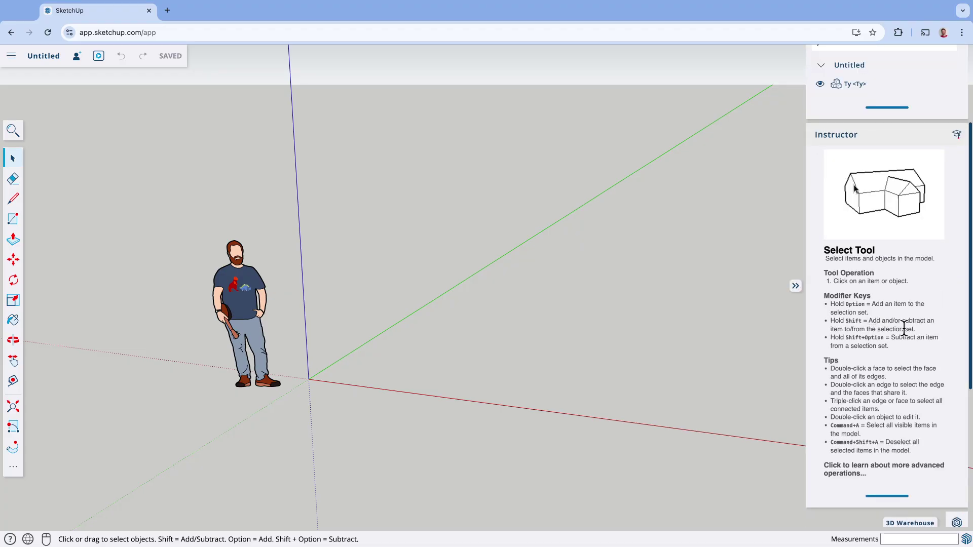
{"action": "left_click", "coordinate": [956, 524]}
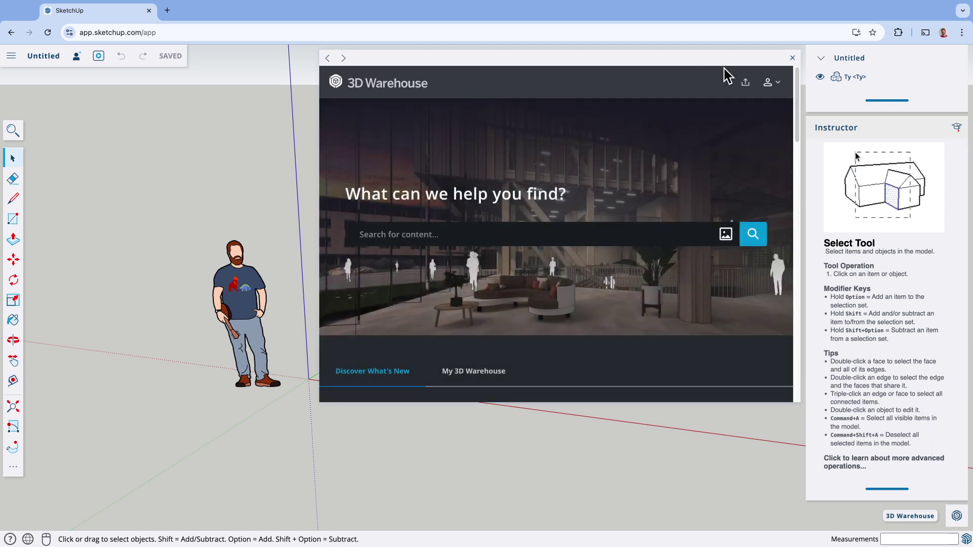
{"action": "left_click", "coordinate": [793, 57]}
Step: Open Materials, Styles and Tags so they stack below the Instructor
{"action": "scroll", "coordinate": [879, 345], "scroll_direction": "down", "scroll_amount": 5}
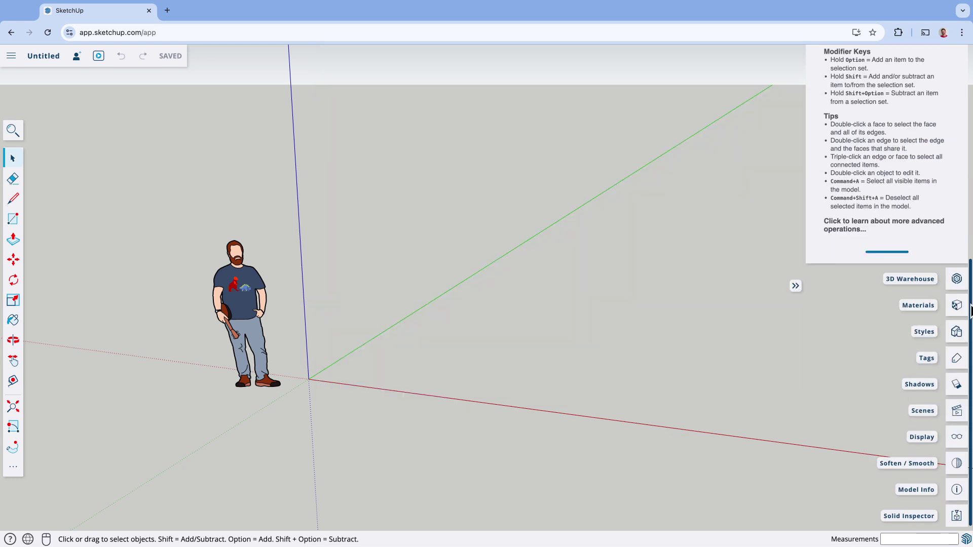
{"action": "left_click", "coordinate": [957, 306]}
{"action": "scroll", "coordinate": [951, 340], "scroll_direction": "down", "scroll_amount": 4}
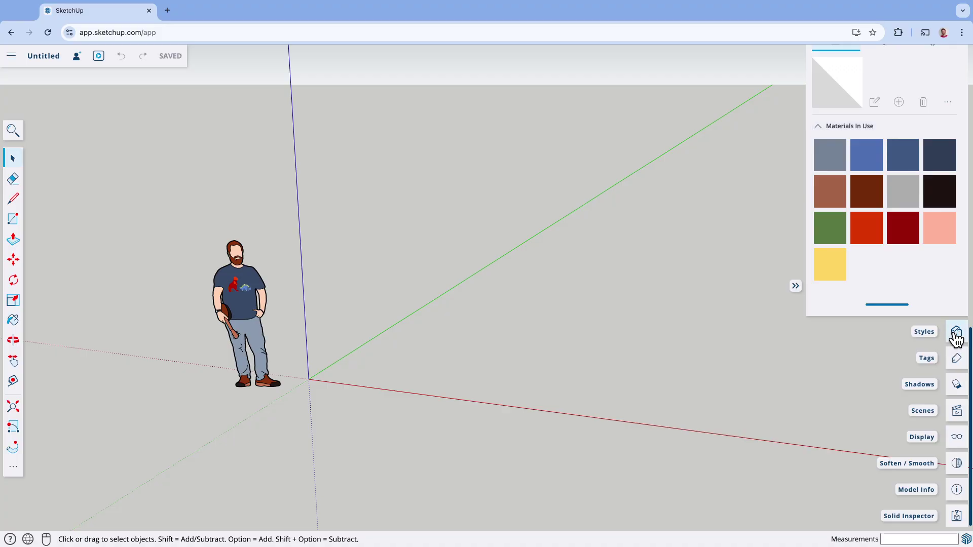
{"action": "left_click", "coordinate": [957, 334]}
{"action": "scroll", "coordinate": [934, 328], "scroll_direction": "down", "scroll_amount": 4}
{"action": "left_click", "coordinate": [957, 360]}
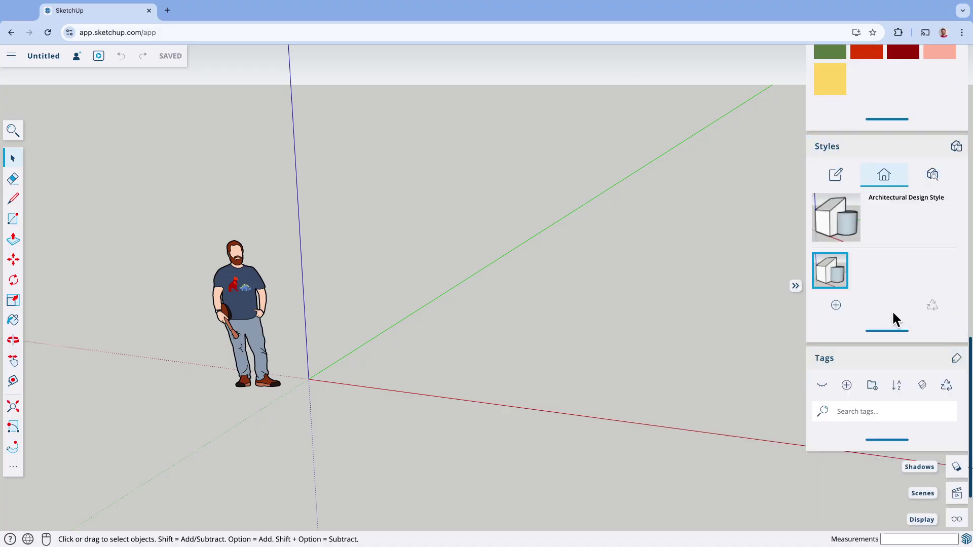
Step: Look through the stacked panels from Entity Info down to Tags, and open Shadows and Scenes beneath them
{"action": "scroll", "coordinate": [893, 310], "scroll_direction": "down", "scroll_amount": 2}
{"action": "scroll", "coordinate": [886, 256], "scroll_direction": "up", "scroll_amount": 15}
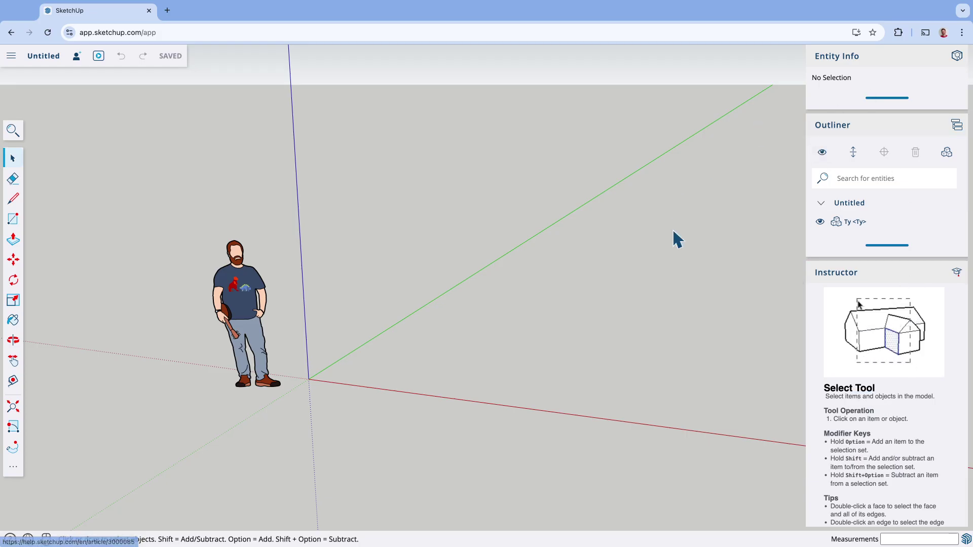
{"action": "scroll", "coordinate": [894, 162], "scroll_direction": "down", "scroll_amount": 10}
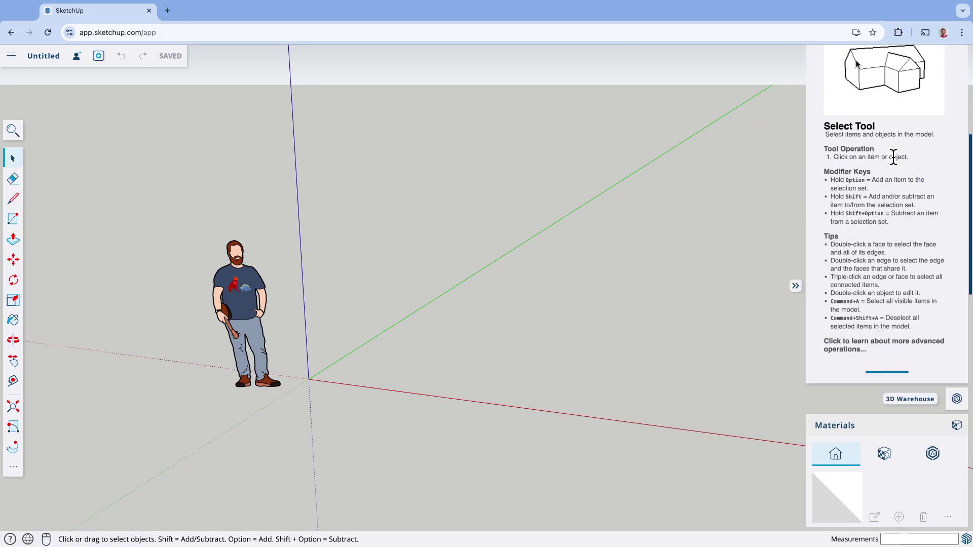
{"action": "scroll", "coordinate": [893, 169], "scroll_direction": "down", "scroll_amount": 8}
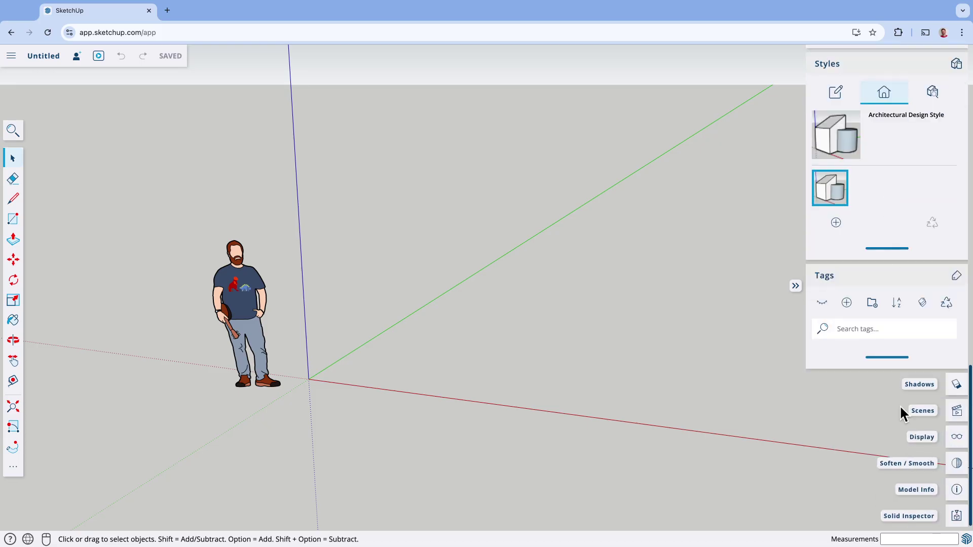
{"action": "left_click", "coordinate": [956, 385]}
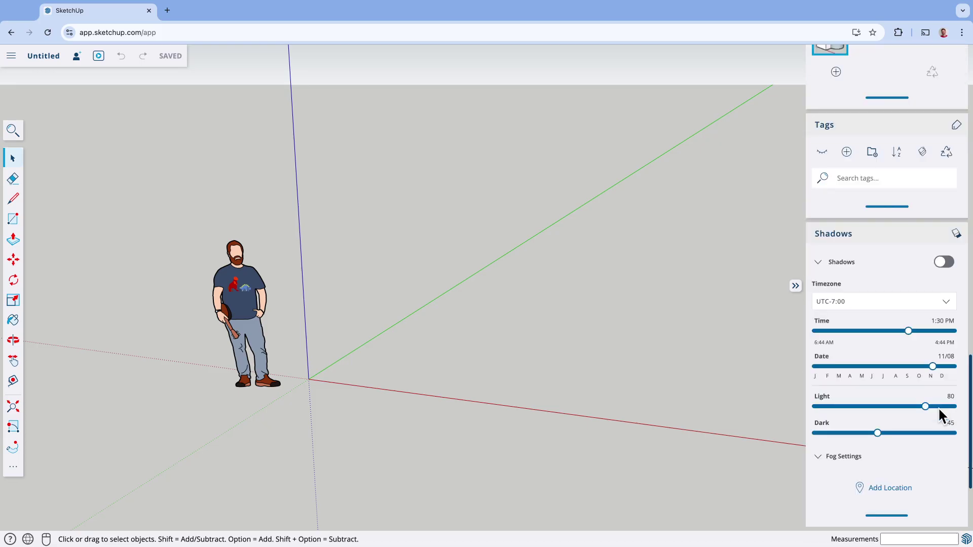
{"action": "left_click", "coordinate": [961, 422]}
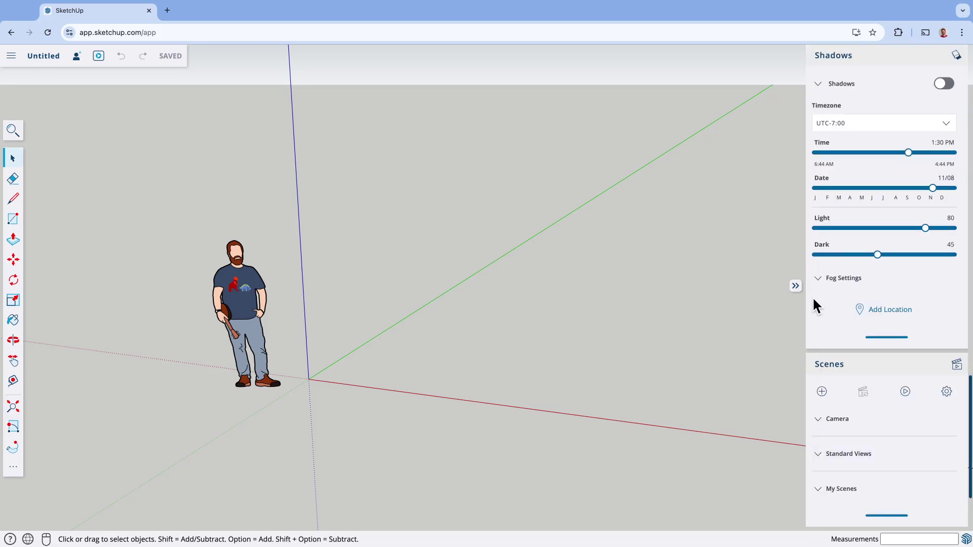
Step: Collapse and re-expand the whole stack of open panels several times, ending with it collapsed
{"action": "left_click", "coordinate": [796, 287]}
{"action": "left_click", "coordinate": [939, 286]}
{"action": "left_click", "coordinate": [796, 287]}
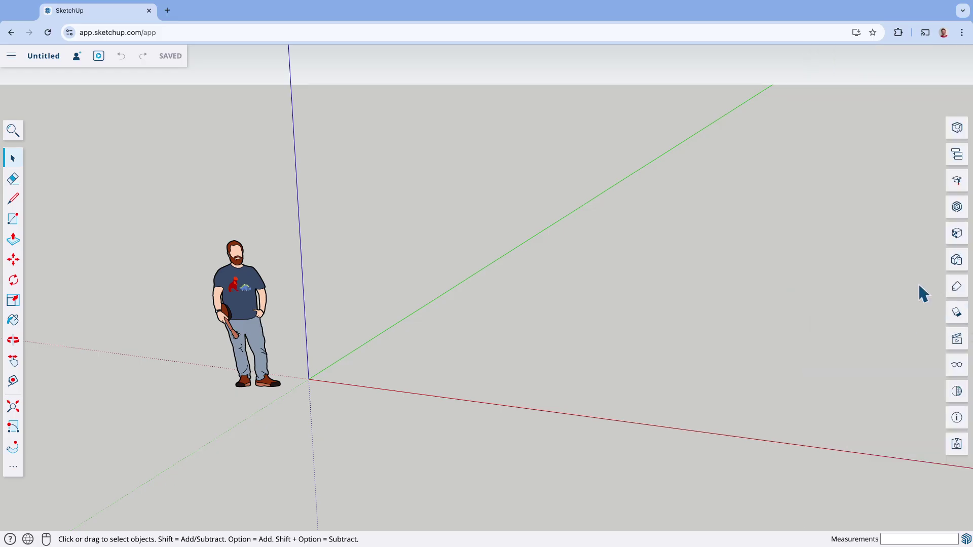
{"action": "left_click", "coordinate": [938, 288]}
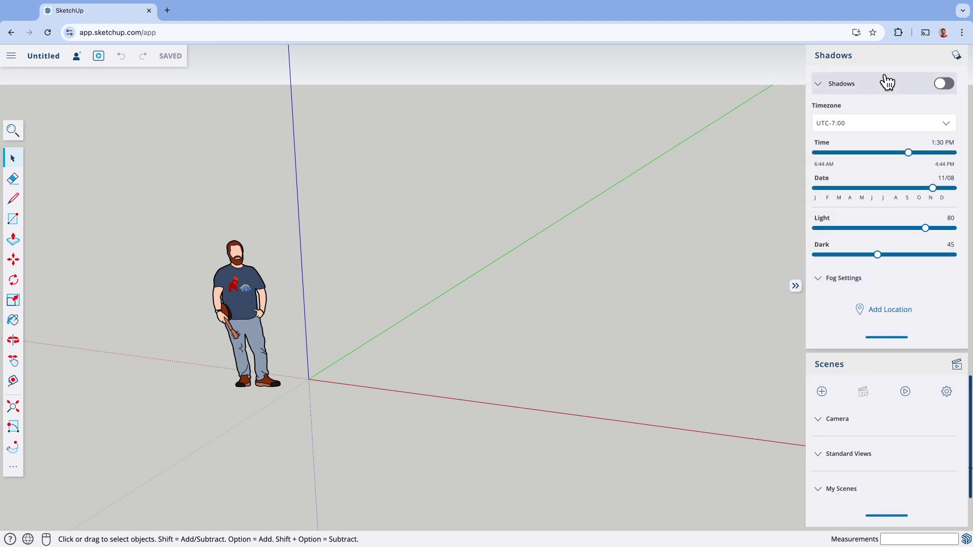
{"action": "left_click", "coordinate": [796, 287]}
{"action": "left_click", "coordinate": [935, 288]}
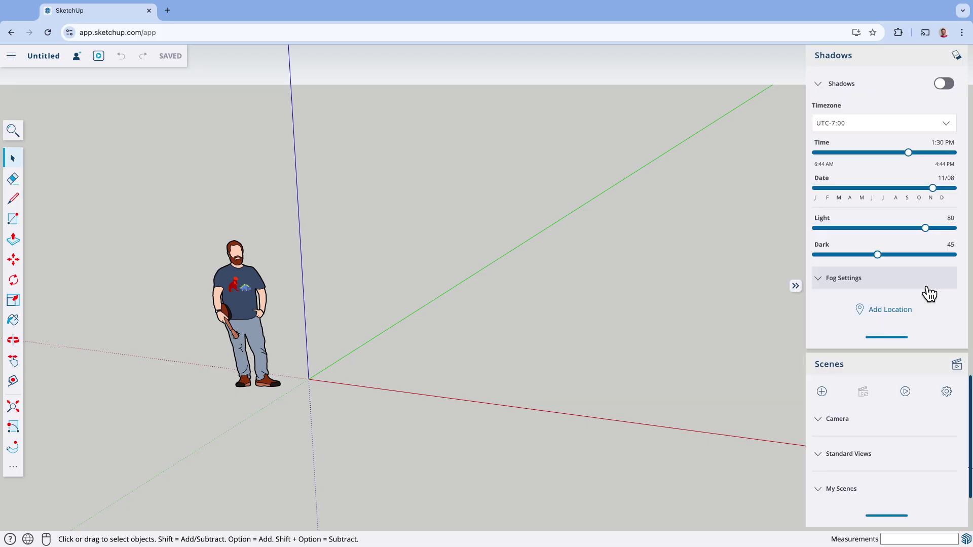
{"action": "left_click", "coordinate": [796, 287]}
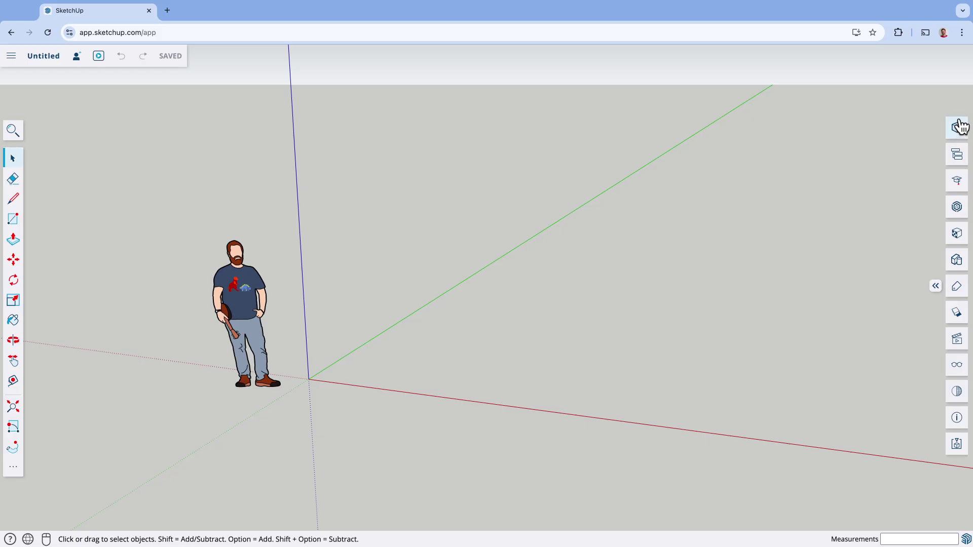
Step: Expand the panel stack again and look through its contents from Entity Info down to Shadows and back
{"action": "left_click", "coordinate": [935, 290]}
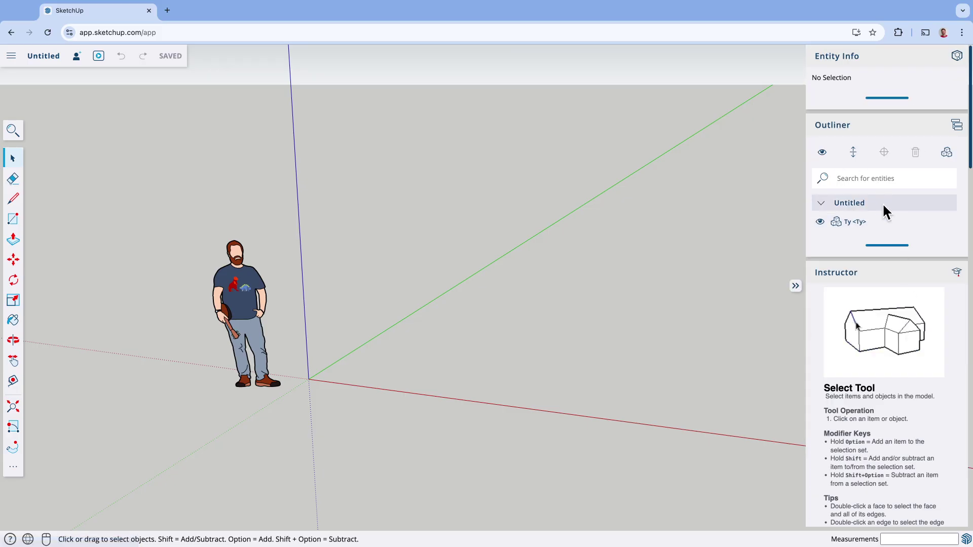
{"action": "scroll", "coordinate": [901, 196], "scroll_direction": "down", "scroll_amount": 10}
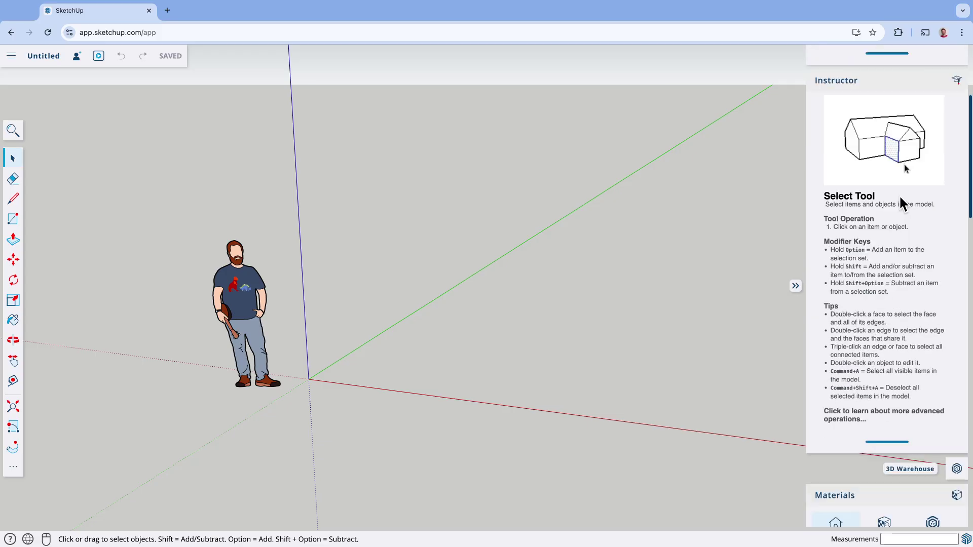
{"action": "scroll", "coordinate": [899, 198], "scroll_direction": "down", "scroll_amount": 5}
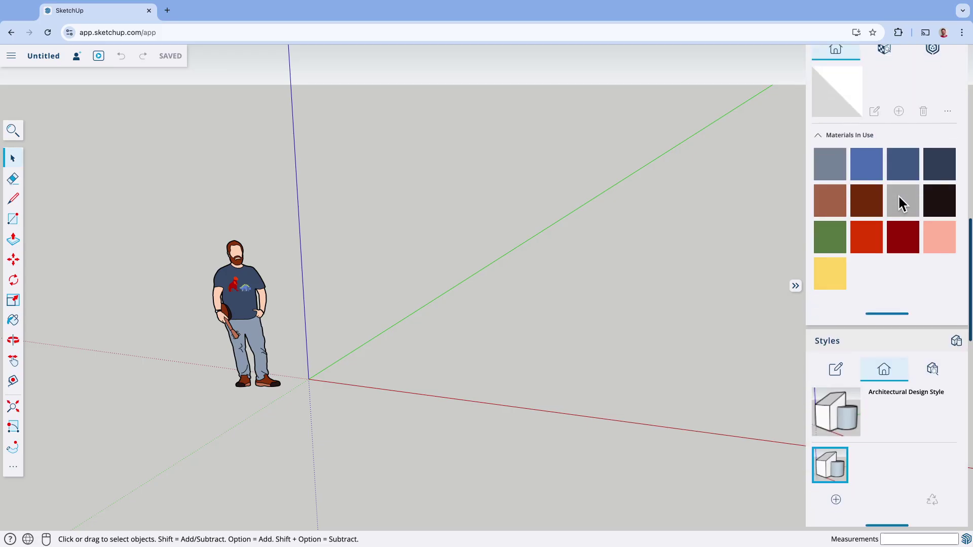
{"action": "left_click_drag", "start_coordinate": [887, 278], "coordinate": [865, 422]}
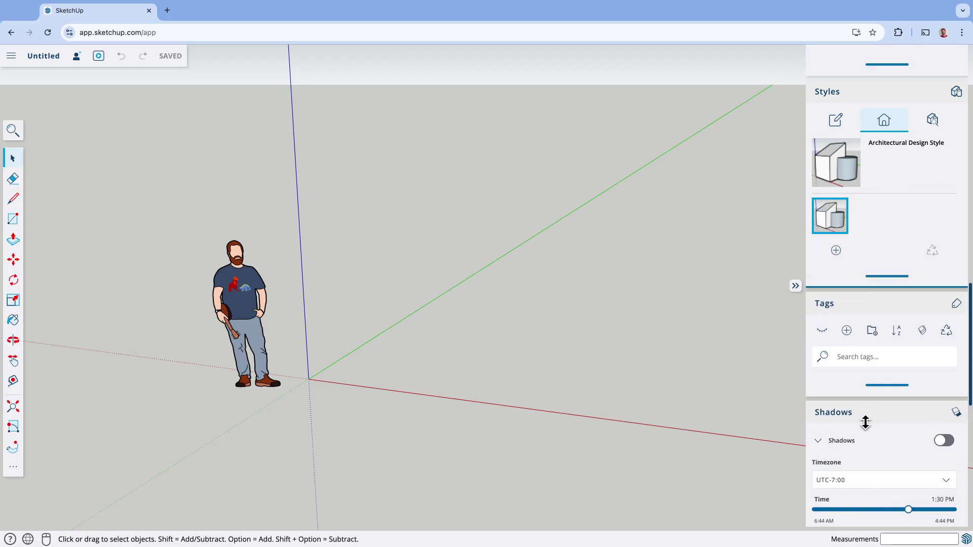
{"action": "scroll", "coordinate": [869, 386], "scroll_direction": "up", "scroll_amount": 5}
{"action": "scroll", "coordinate": [869, 387], "scroll_direction": "up", "scroll_amount": 5}
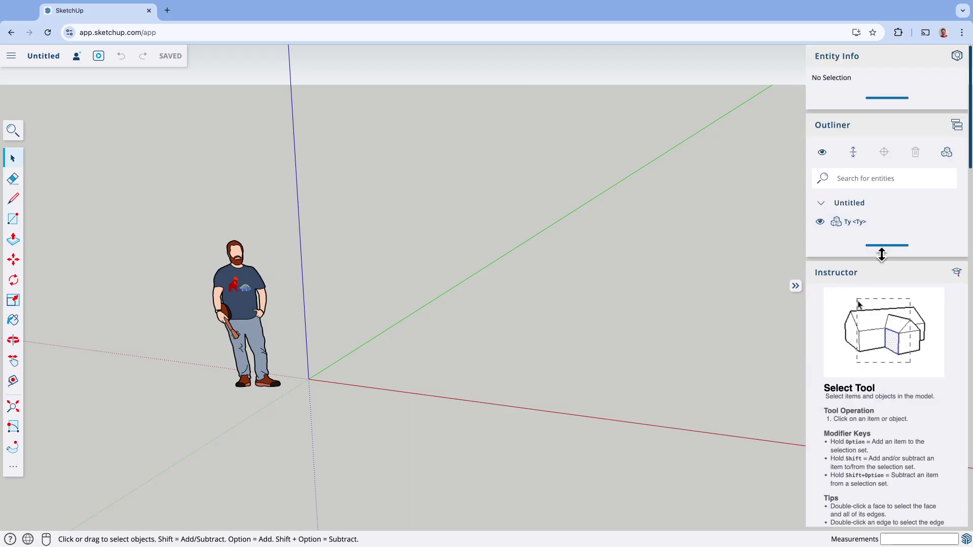
Step: Try to make the Outliner taller, and collapse the Instructor
{"action": "left_click_drag", "start_coordinate": [884, 245], "coordinate": [880, 300]}
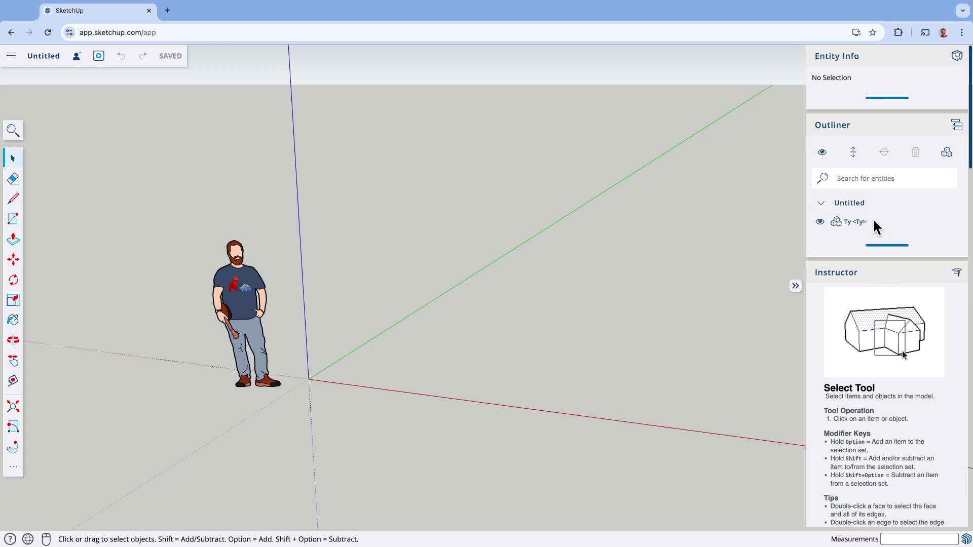
{"action": "left_click", "coordinate": [884, 278]}
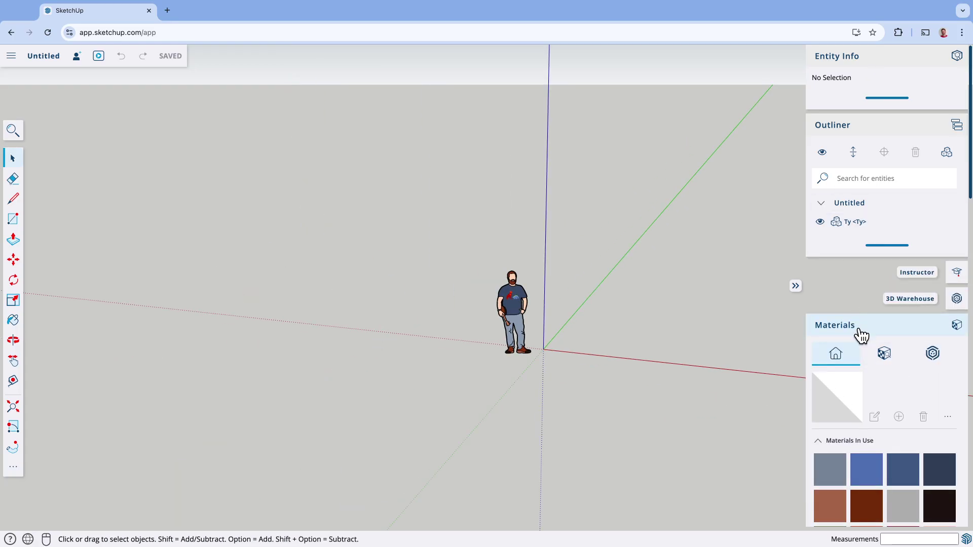
Step: Shorten Materials to a single row of swatches, and stretch it back to its full height
{"action": "scroll", "coordinate": [861, 396], "scroll_direction": "down", "scroll_amount": 3}
{"action": "left_click_drag", "start_coordinate": [897, 459], "coordinate": [895, 339]}
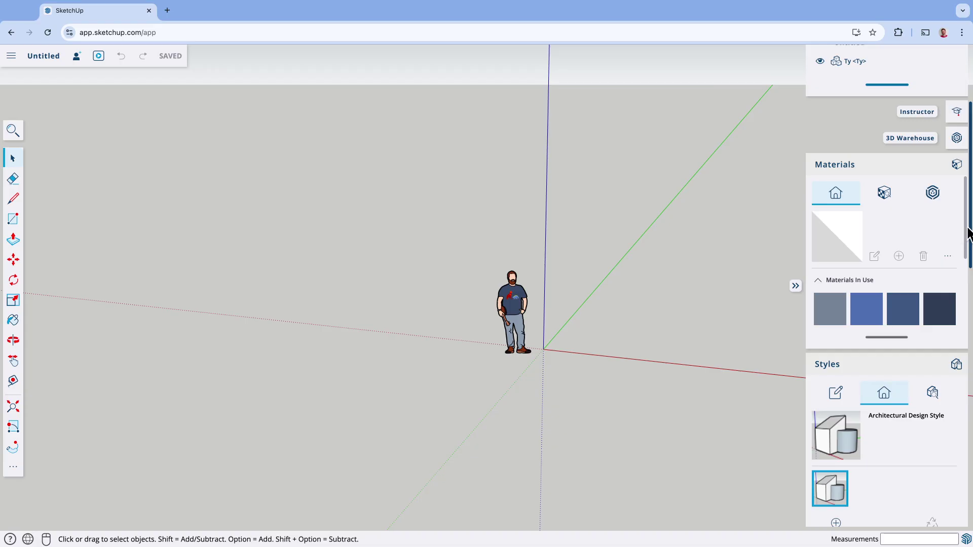
{"action": "left_click_drag", "start_coordinate": [968, 235], "coordinate": [948, 242]}
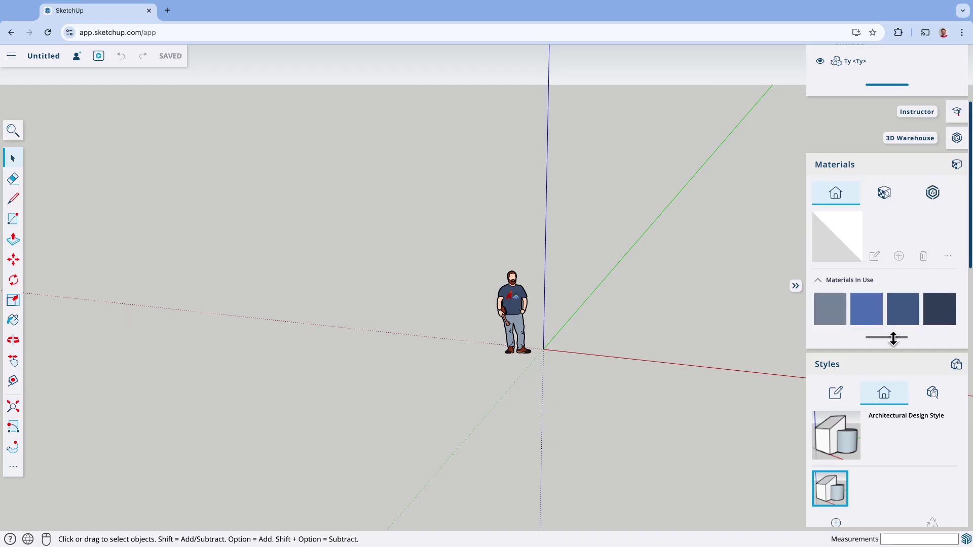
{"action": "left_click_drag", "start_coordinate": [892, 340], "coordinate": [887, 464]}
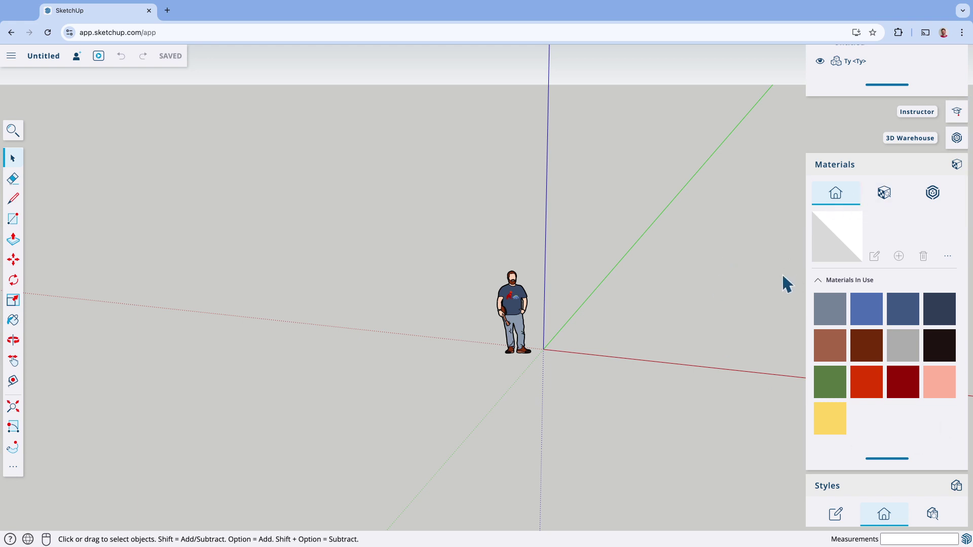
Step: Toggle the panel stack, leave it collapsed, and enlarge the view of the standing figure near the origin
{"action": "left_click", "coordinate": [795, 285]}
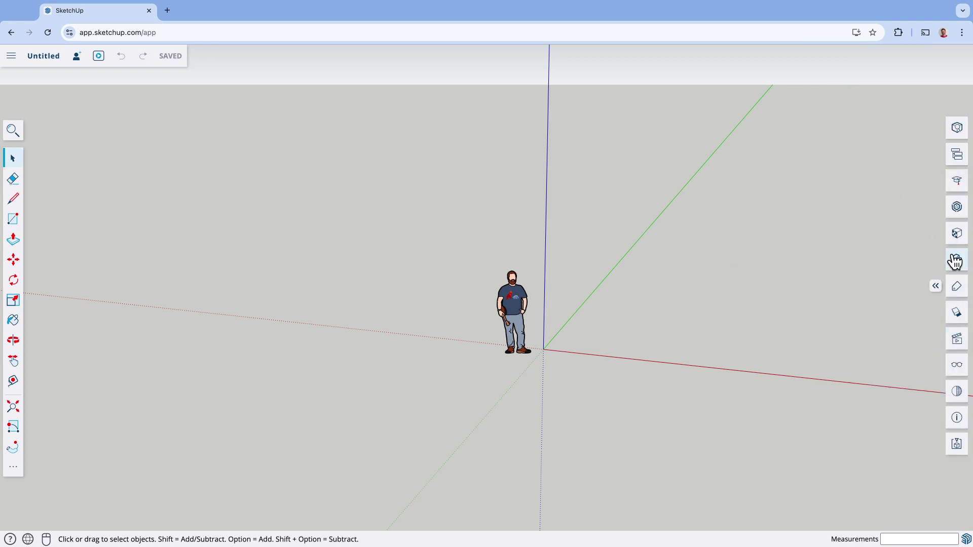
{"action": "left_click", "coordinate": [935, 286]}
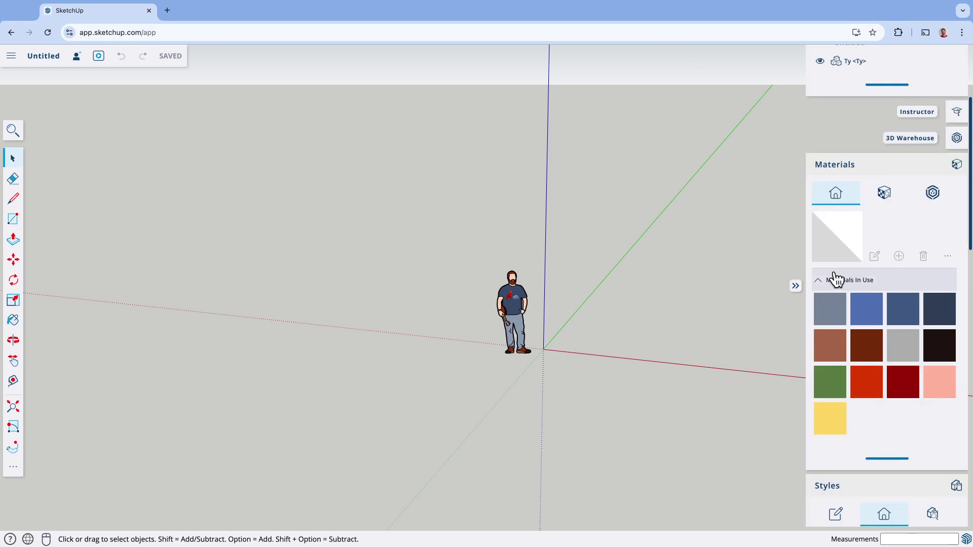
{"action": "left_click", "coordinate": [795, 286]}
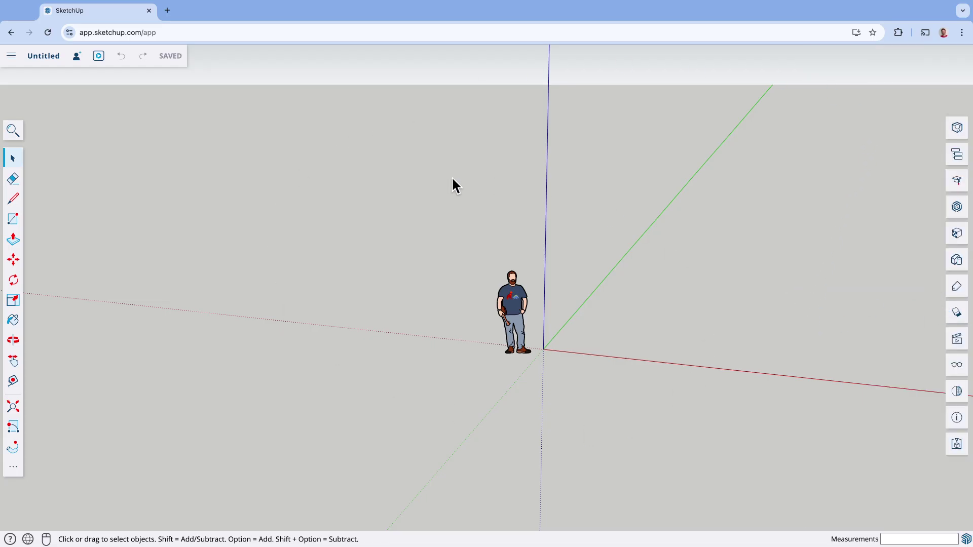
{"action": "scroll", "coordinate": [639, 345], "scroll_direction": "up", "scroll_amount": 3}
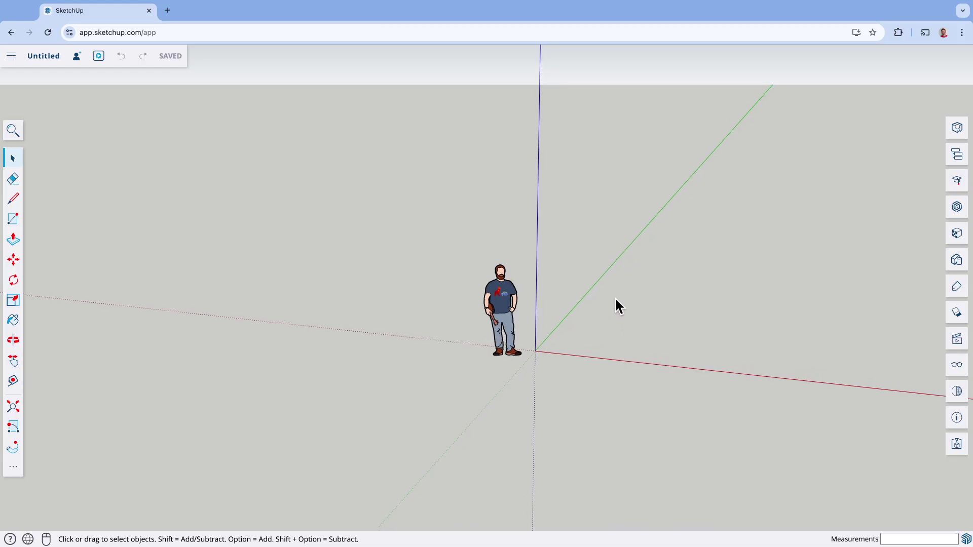
{"action": "scroll", "coordinate": [601, 288], "scroll_direction": "up", "scroll_amount": 5}
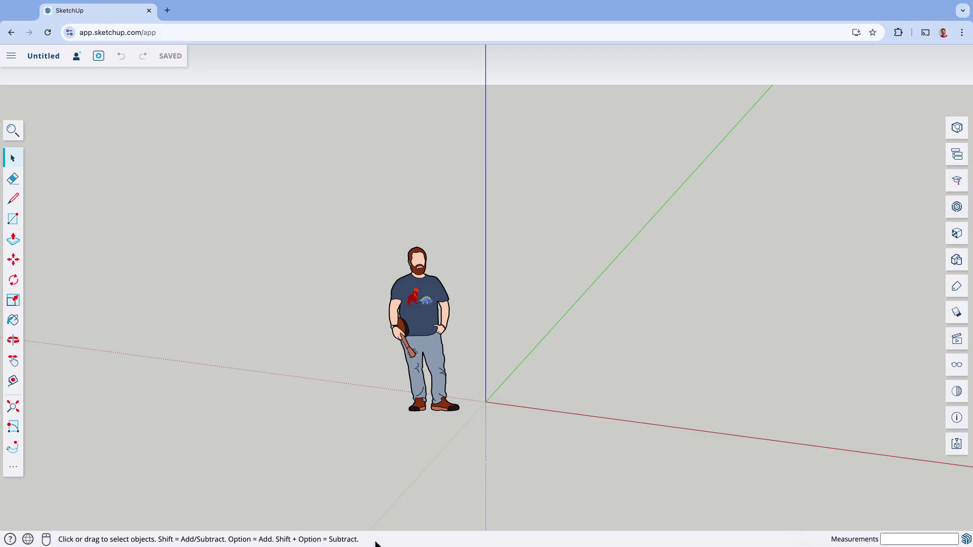
Step: View the help options and the list of interface languages, and close the list without choosing one
{"action": "left_click", "coordinate": [11, 539]}
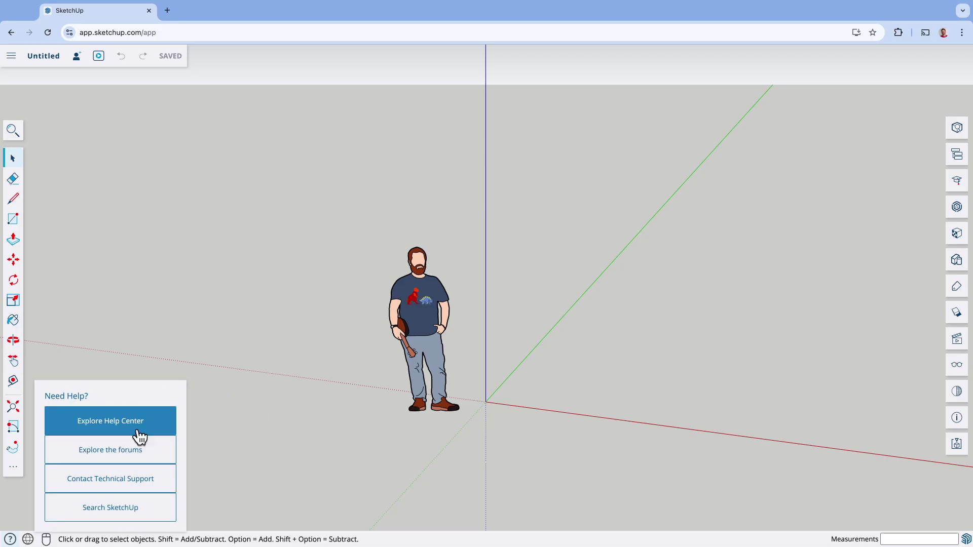
{"action": "left_click", "coordinate": [28, 540]}
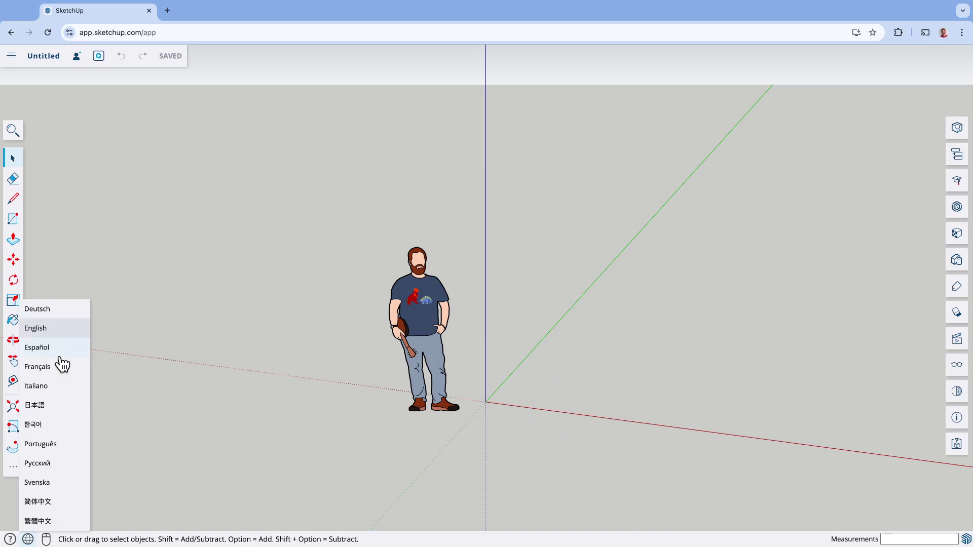
{"action": "left_click", "coordinate": [176, 403]}
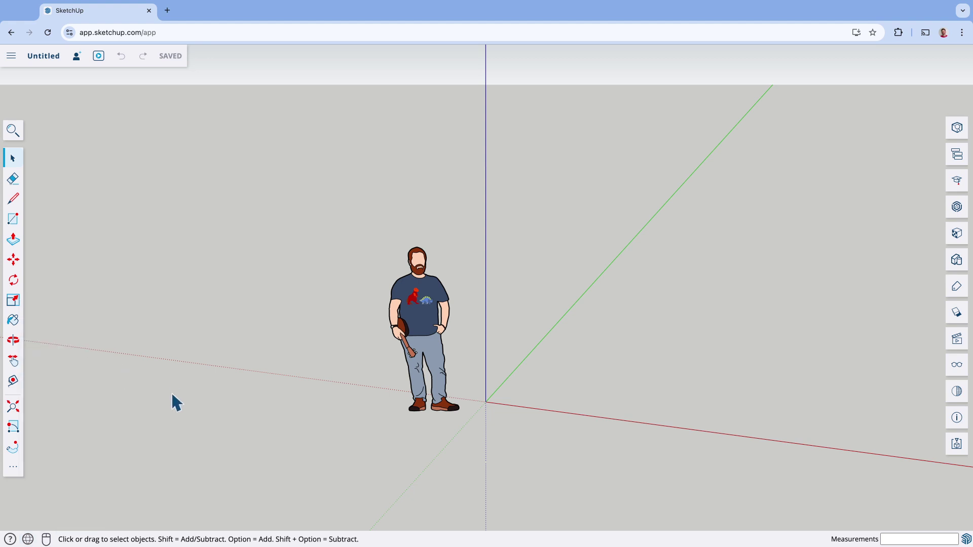
Step: Open the input device chooser with the Mouse and Trackpad options, dismiss it and reopen it
{"action": "left_click", "coordinate": [45, 539]}
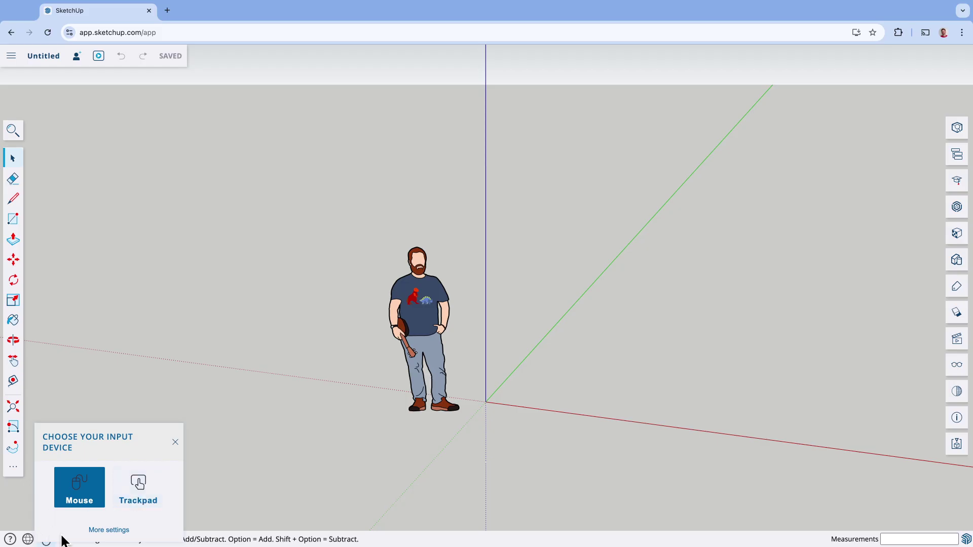
{"action": "left_click", "coordinate": [110, 400]}
{"action": "left_click", "coordinate": [48, 540]}
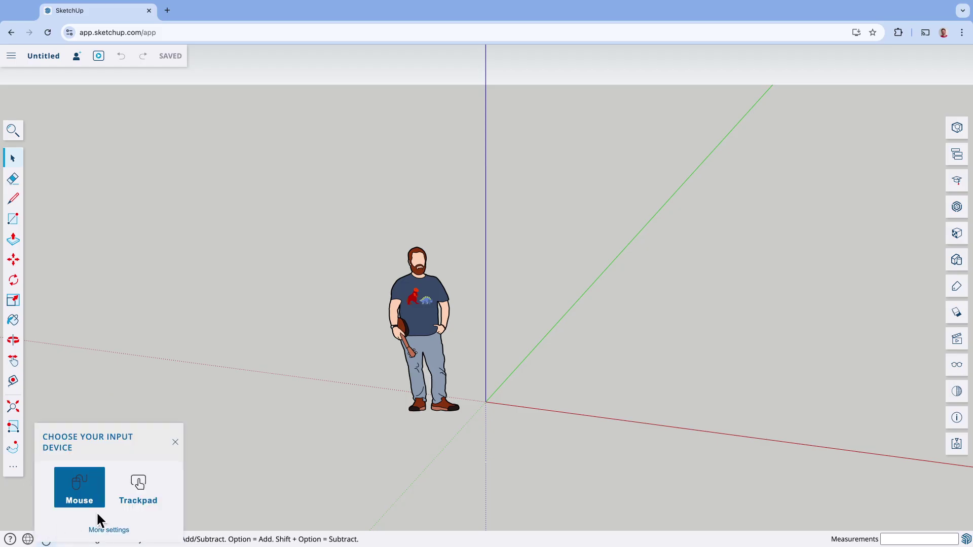
Step: Set the input device to Trackpad and view its detailed navigation settings, closing them without further changes
{"action": "left_click", "coordinate": [135, 497]}
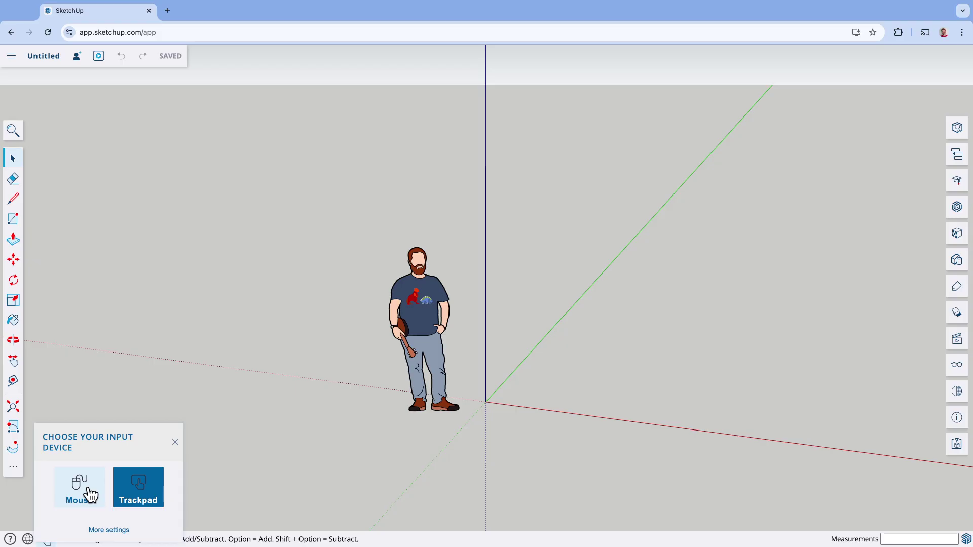
{"action": "left_click", "coordinate": [109, 530]}
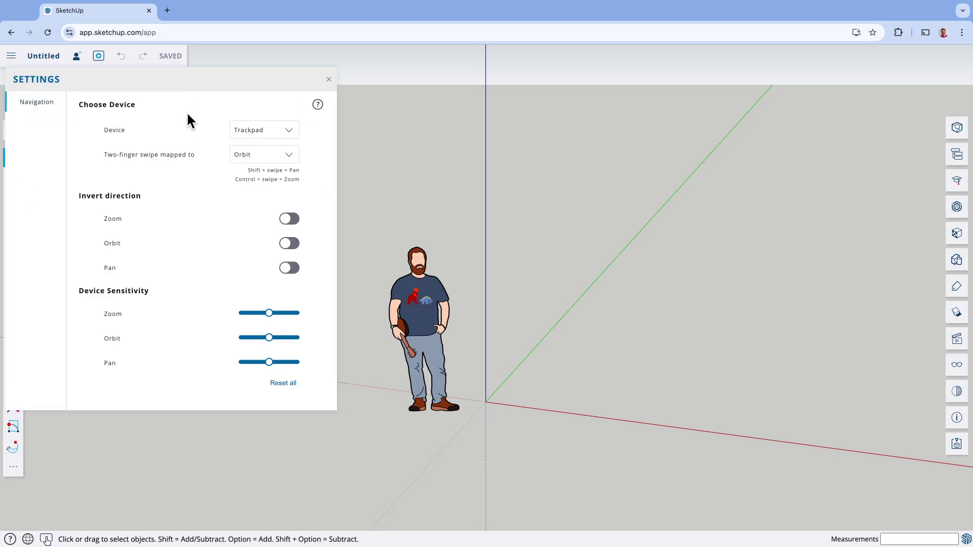
{"action": "left_click", "coordinate": [329, 80]}
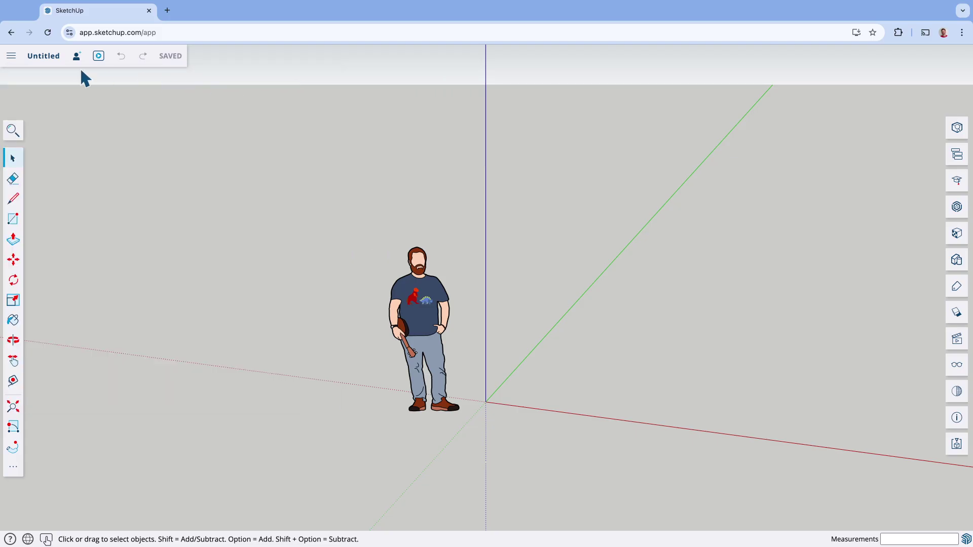
Step: Review the Navigation and General pages of the app settings, including the choices for purging unused items, and close the settings
{"action": "left_click", "coordinate": [12, 57]}
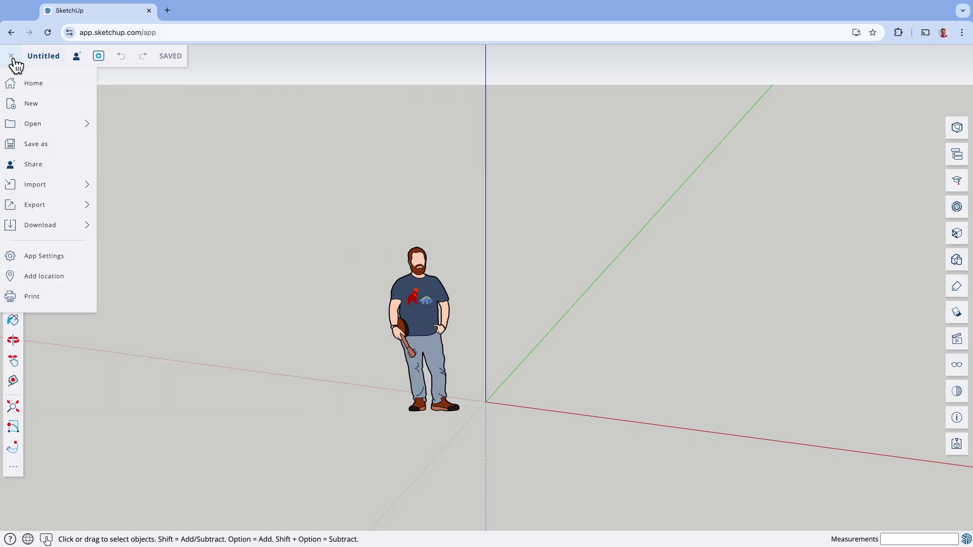
{"action": "left_click", "coordinate": [60, 254]}
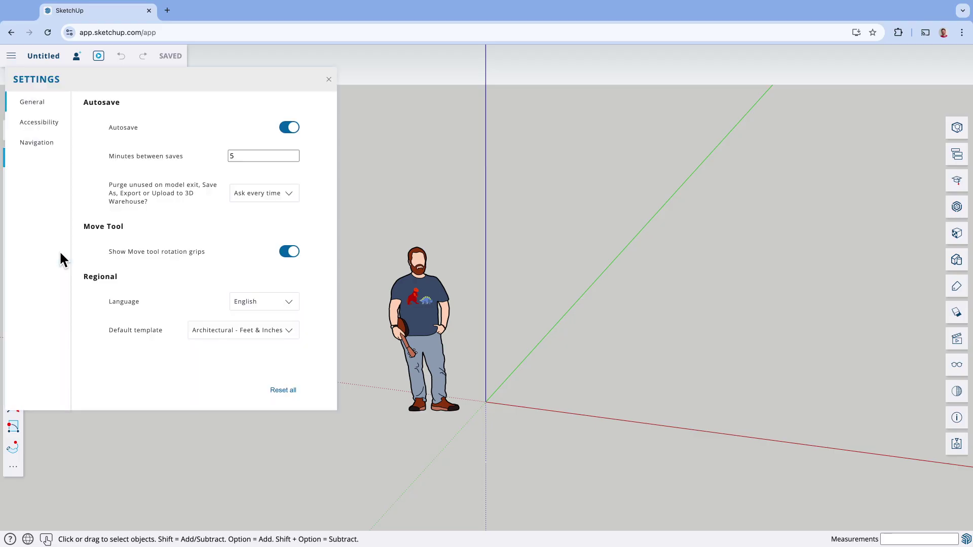
{"action": "left_click", "coordinate": [36, 147]}
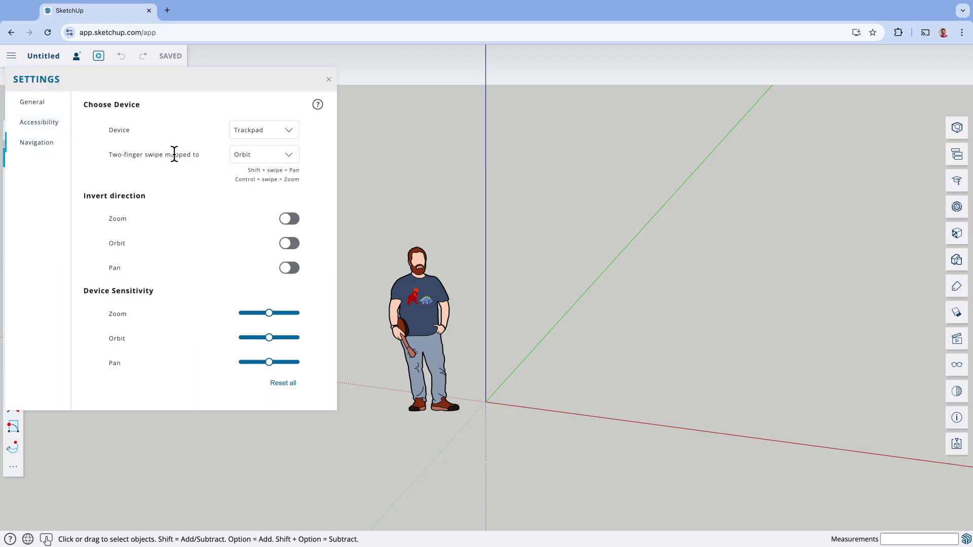
{"action": "left_click", "coordinate": [31, 104]}
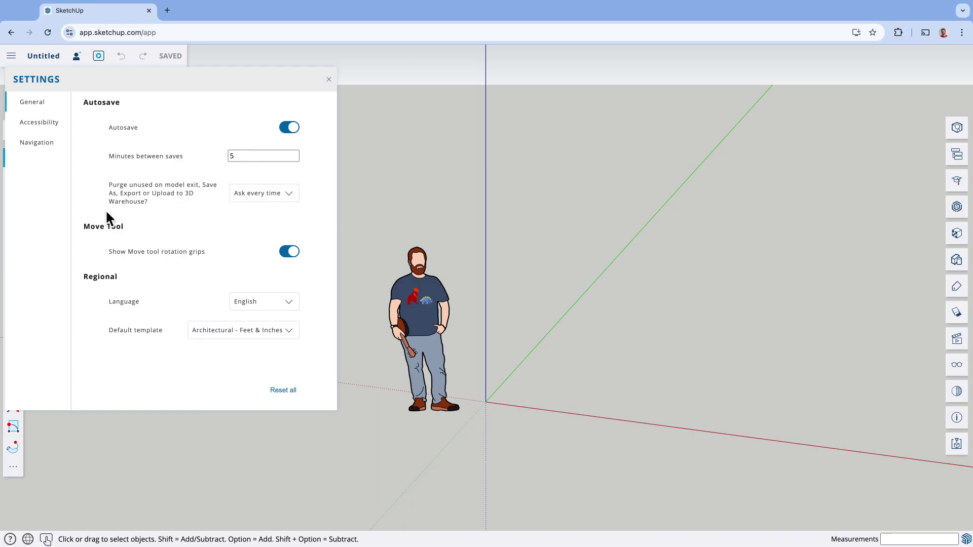
{"action": "left_click", "coordinate": [264, 201]}
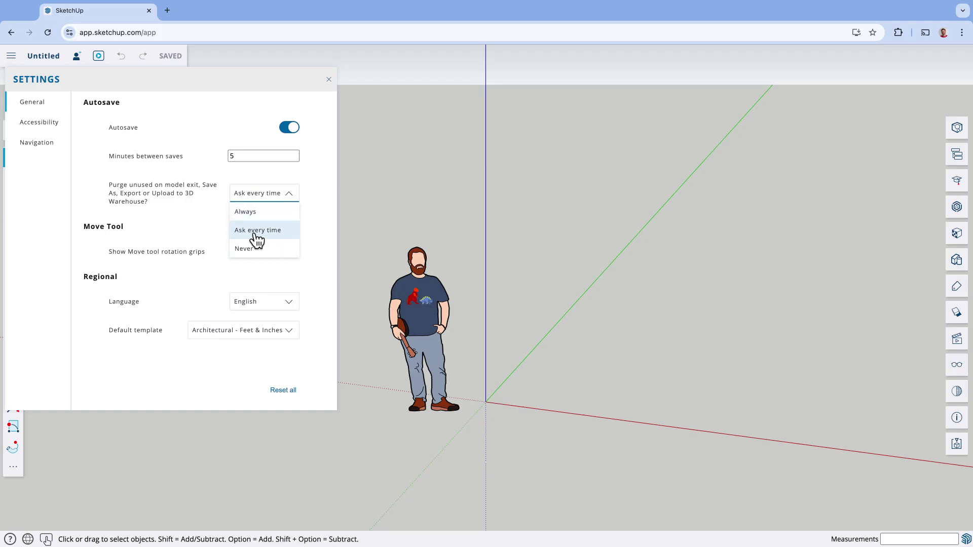
{"action": "left_click", "coordinate": [193, 213]}
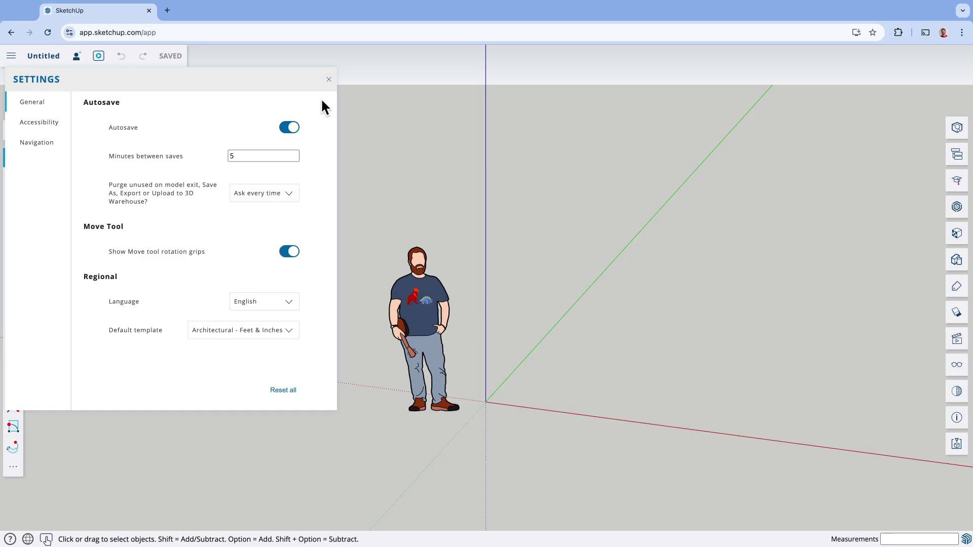
{"action": "left_click", "coordinate": [329, 80]}
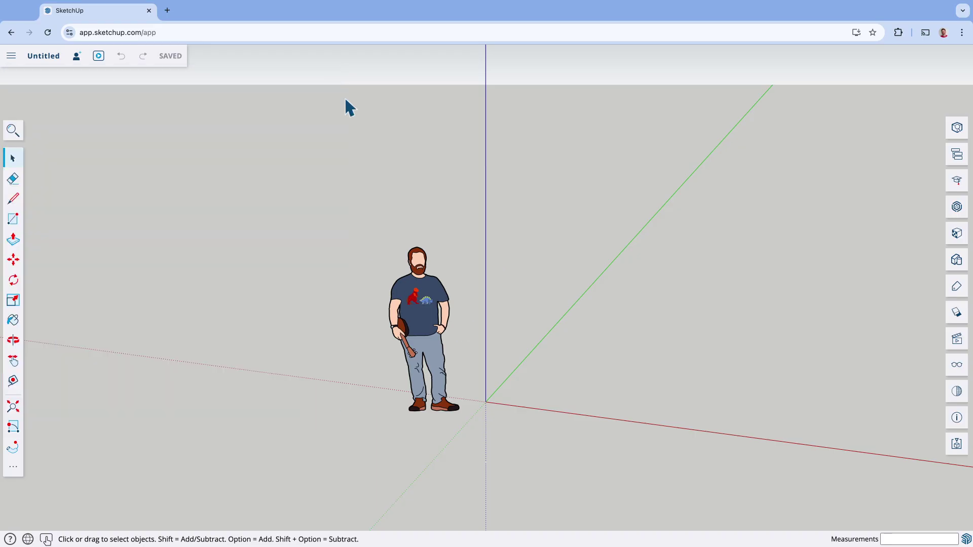
Step: Rotate the standing figure using the Move tool's rotation grips, finishing with a turn of -90 degrees
{"action": "left_click", "coordinate": [13, 260]}
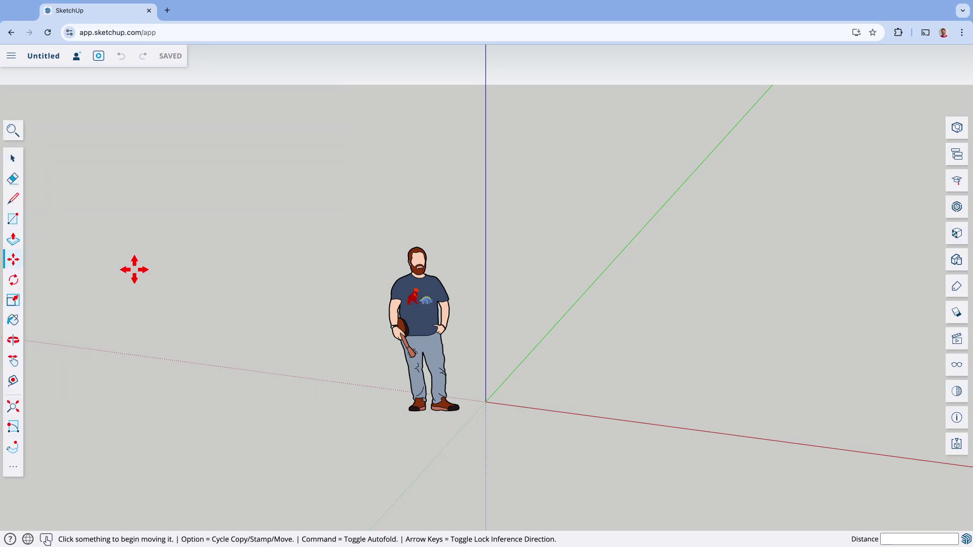
{"action": "left_click", "coordinate": [451, 332]}
{"action": "left_click", "coordinate": [462, 263]}
{"action": "left_click", "coordinate": [480, 368]}
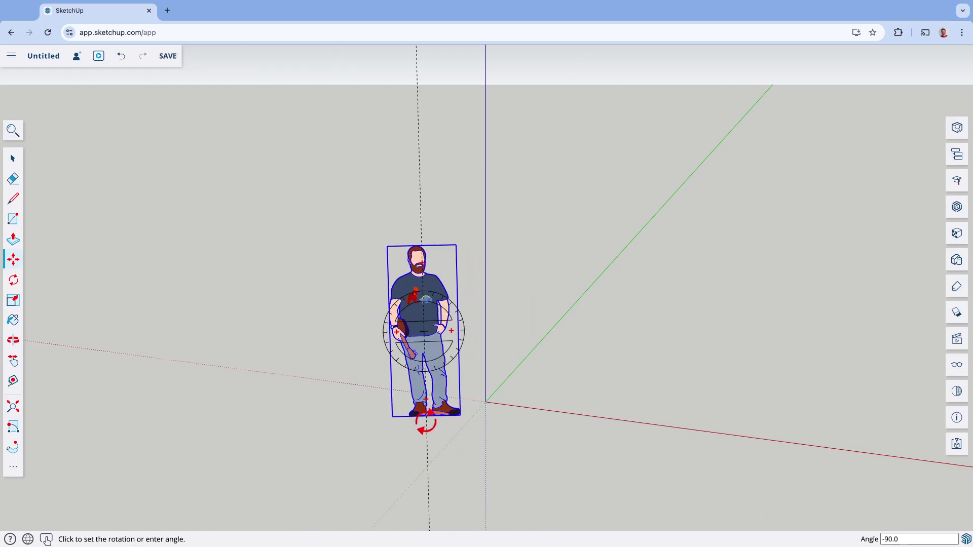
{"action": "left_click", "coordinate": [421, 422]}
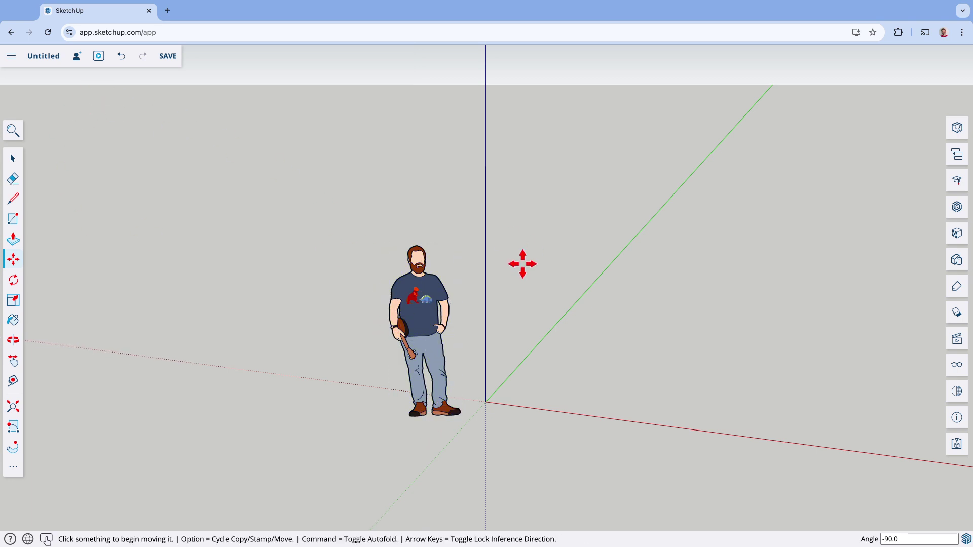
Step: Set the input device to Mouse
{"action": "middle_click_drag", "start_coordinate": [413, 294], "coordinate": [522, 283]}
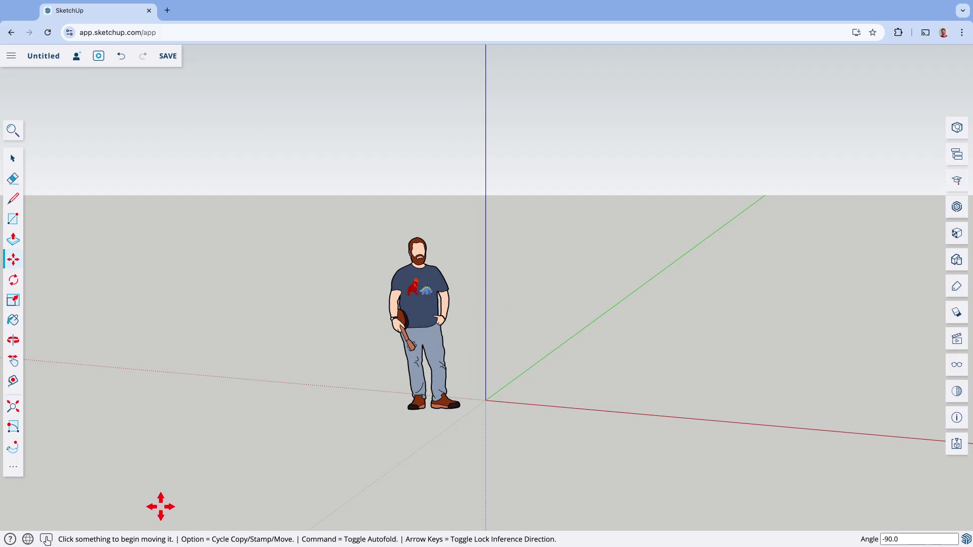
{"action": "left_click", "coordinate": [46, 540]}
{"action": "left_click", "coordinate": [104, 489]}
Step: Rotate the figure by its Move tool rotation grip from a distant view, and undo that rotation
{"action": "scroll", "coordinate": [438, 297], "scroll_direction": "down", "scroll_amount": 10}
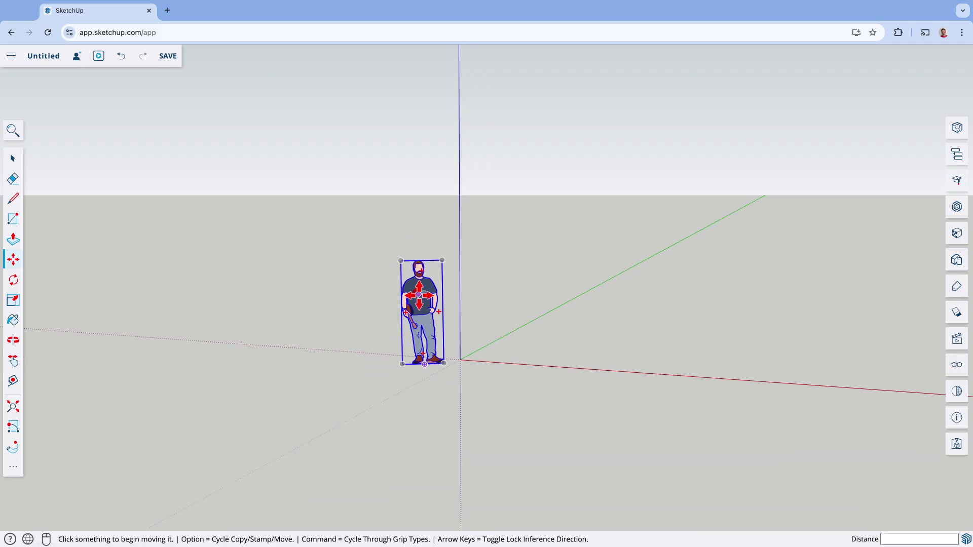
{"action": "scroll", "coordinate": [439, 299], "scroll_direction": "up", "scroll_amount": 2}
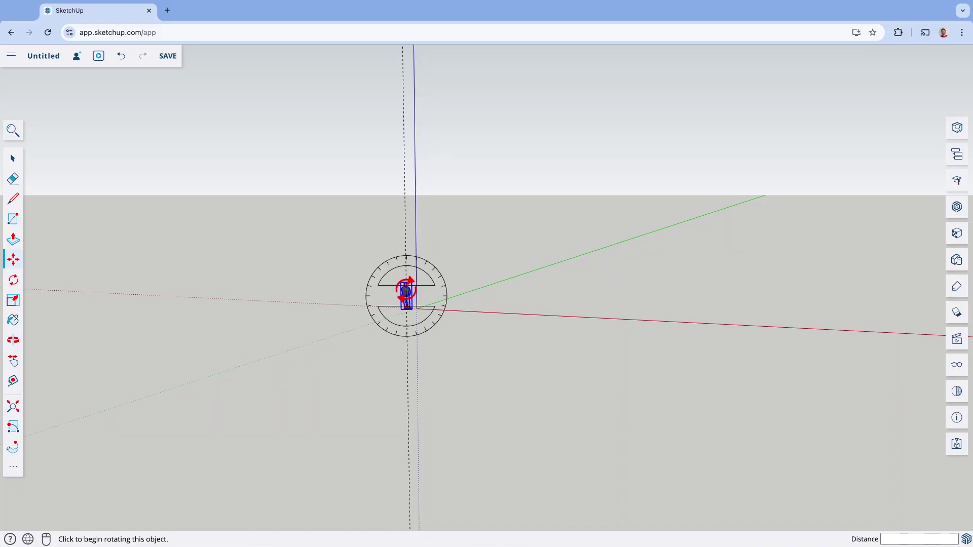
{"action": "left_click", "coordinate": [406, 290]}
{"action": "left_click", "coordinate": [482, 271]}
{"action": "key", "text": "super+z"}
{"action": "scroll", "coordinate": [405, 283], "scroll_direction": "up", "scroll_amount": 4}
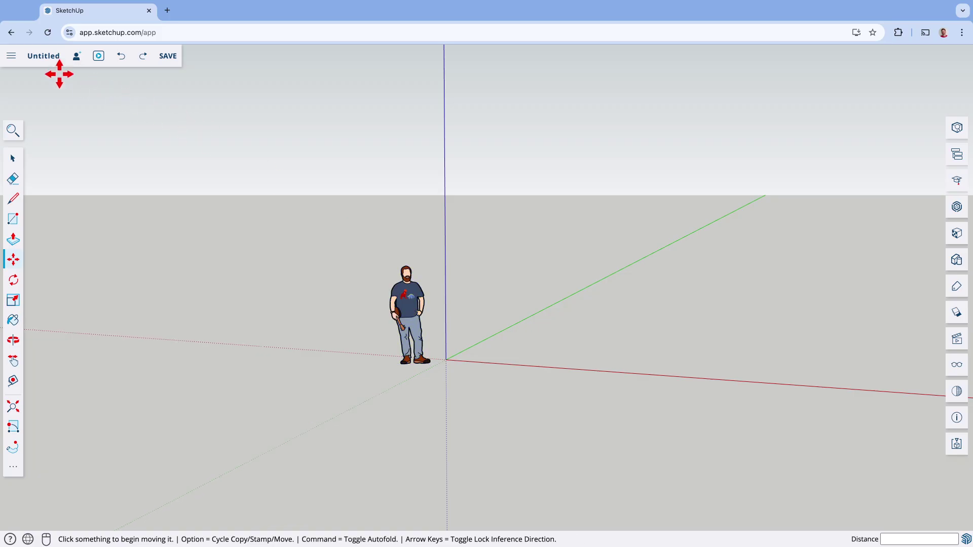
Step: In the general app settings, switch the Move tool rotation grips off and on again, and view the default template choices
{"action": "left_click", "coordinate": [11, 57]}
{"action": "left_click", "coordinate": [45, 258]}
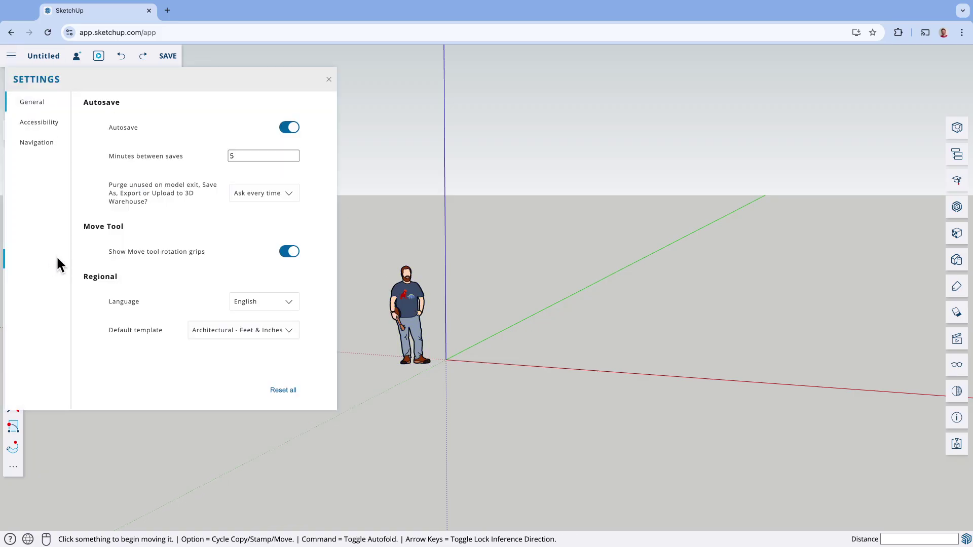
{"action": "left_click", "coordinate": [291, 252]}
{"action": "left_click", "coordinate": [292, 253]}
{"action": "left_click", "coordinate": [275, 334]}
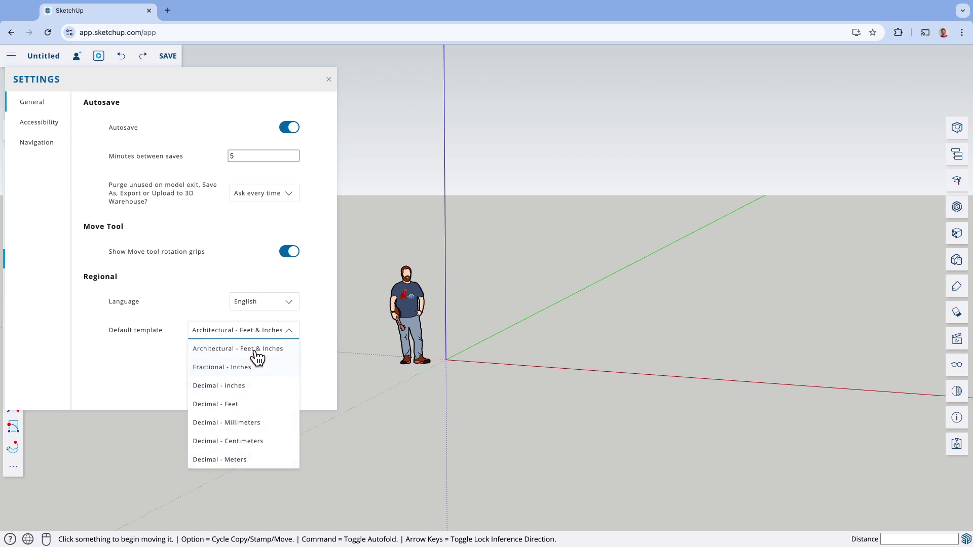
Step: View the accessibility settings for axis and inference colors, and open and dismiss the green axis color picker
{"action": "left_click", "coordinate": [44, 125]}
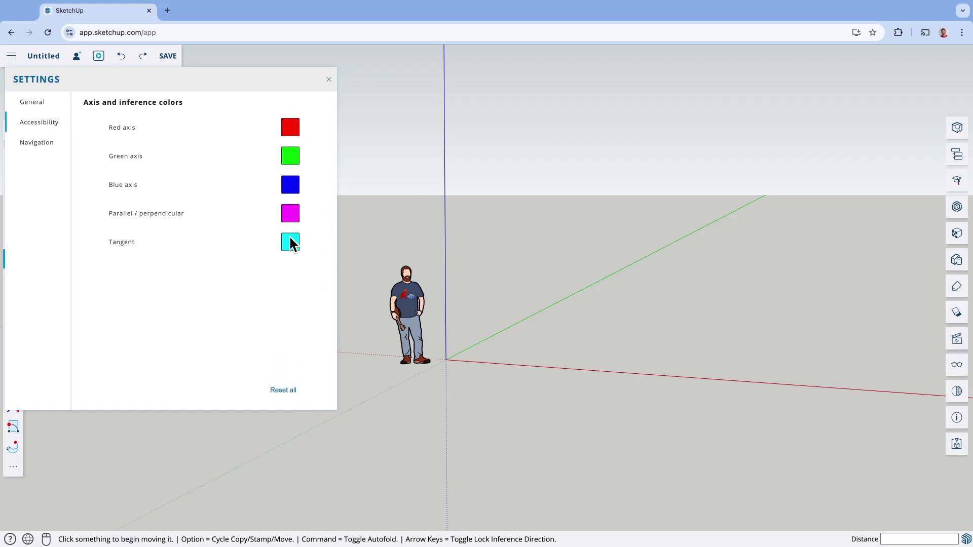
{"action": "left_click", "coordinate": [290, 152]}
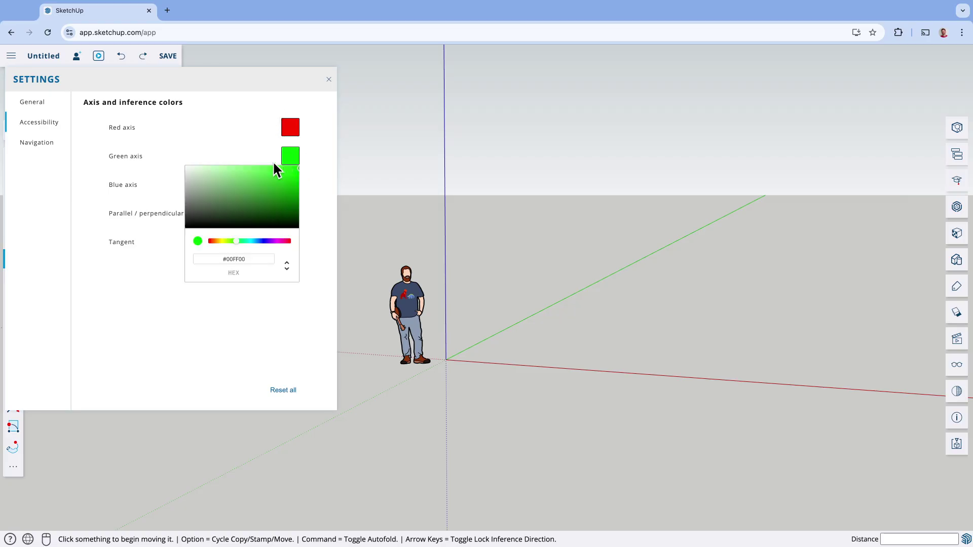
{"action": "left_click", "coordinate": [251, 126]}
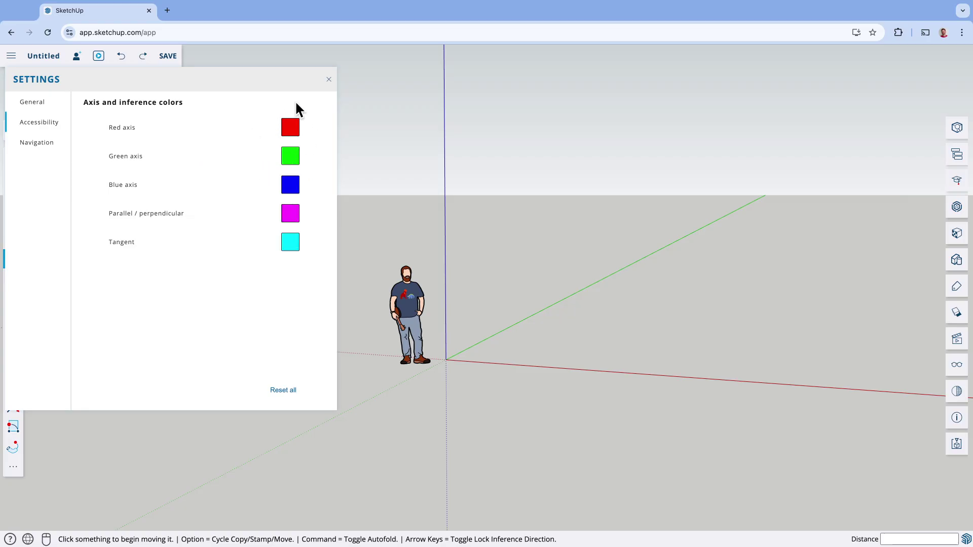
Step: Review the navigation device choices in the app settings and set the device to Trackpad
{"action": "left_click", "coordinate": [39, 150]}
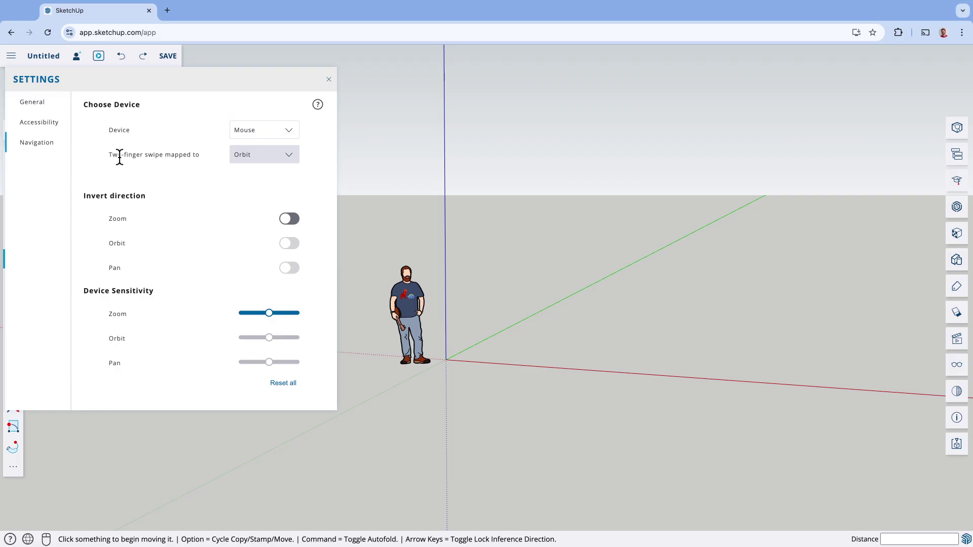
{"action": "left_click", "coordinate": [253, 133]}
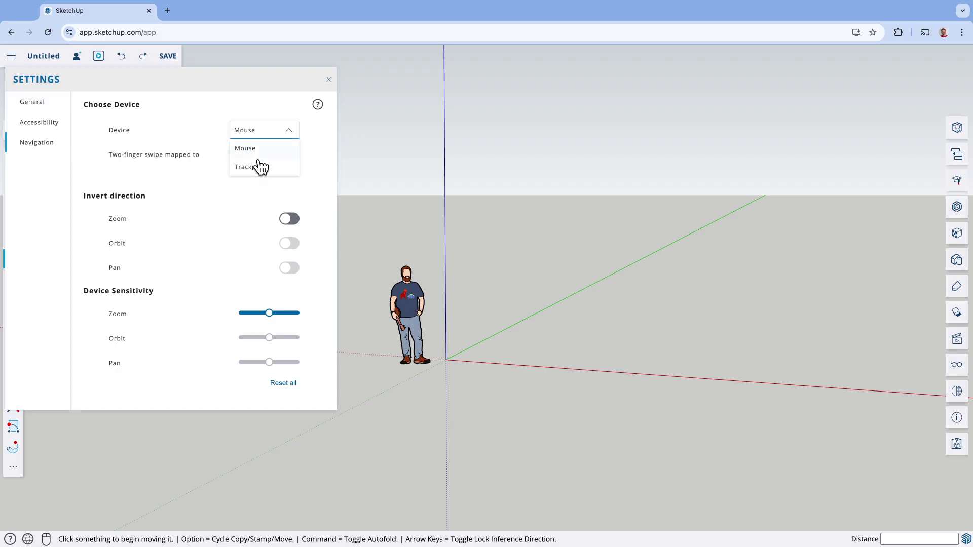
{"action": "left_click", "coordinate": [248, 150]}
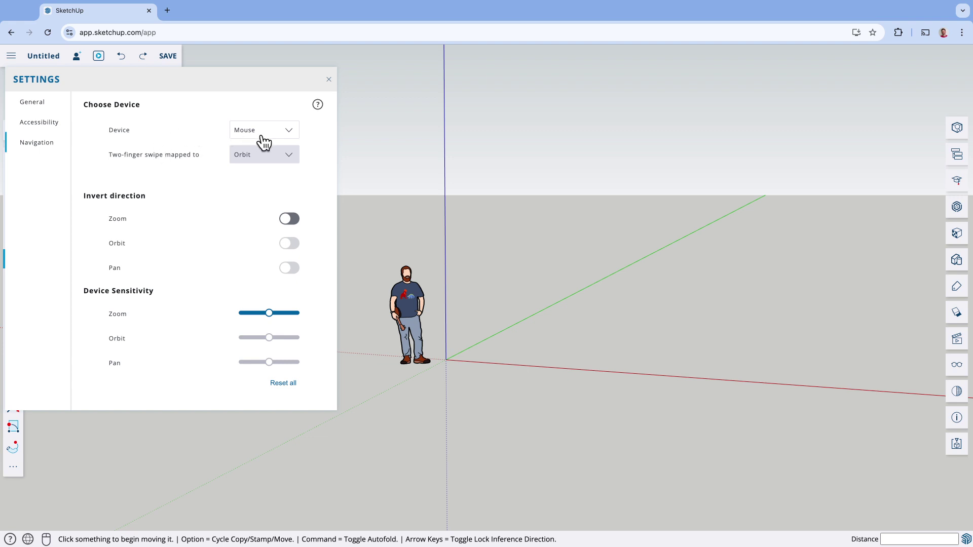
{"action": "left_click", "coordinate": [283, 134]}
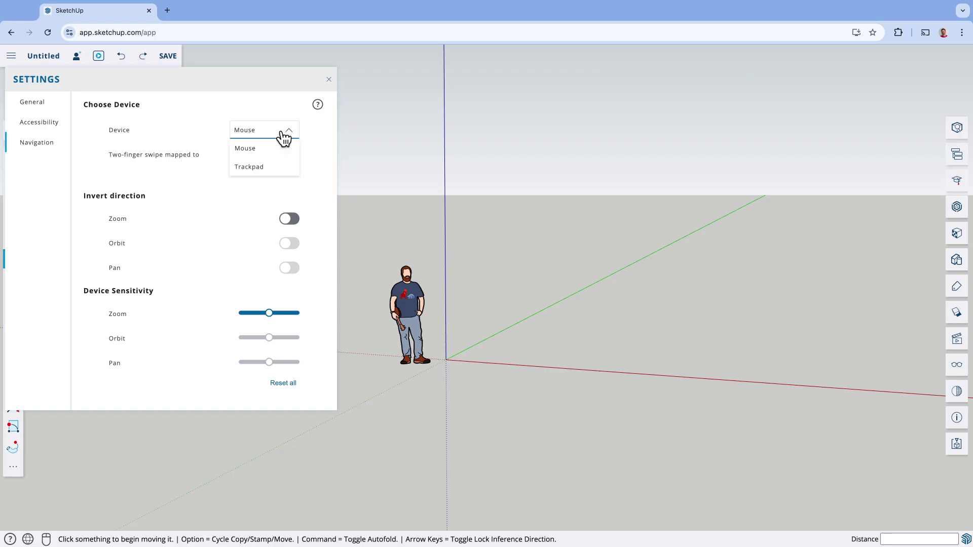
{"action": "left_click", "coordinate": [267, 166]}
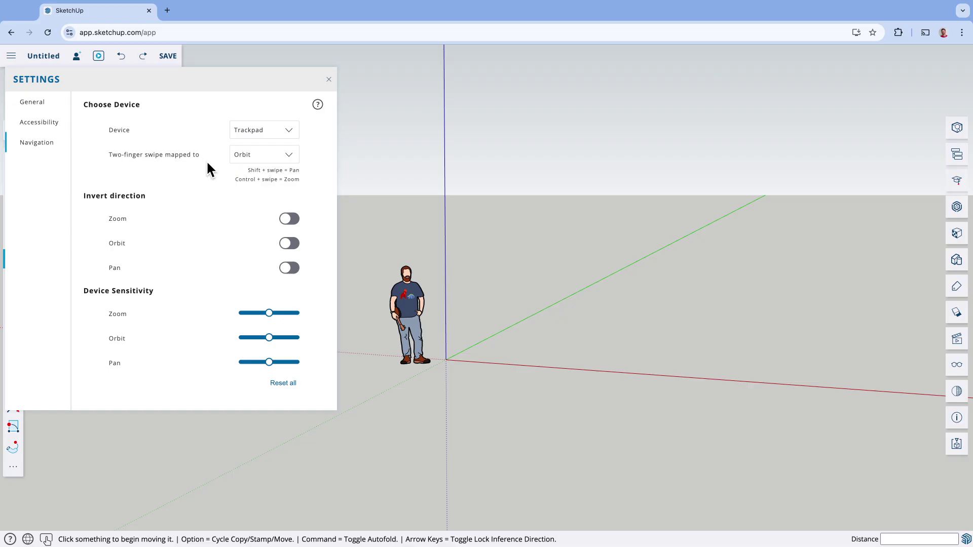
Step: View the two-finger swipe mappings, set the mapping to Pan and back to Orbit, and close the settings
{"action": "left_click", "coordinate": [291, 156]}
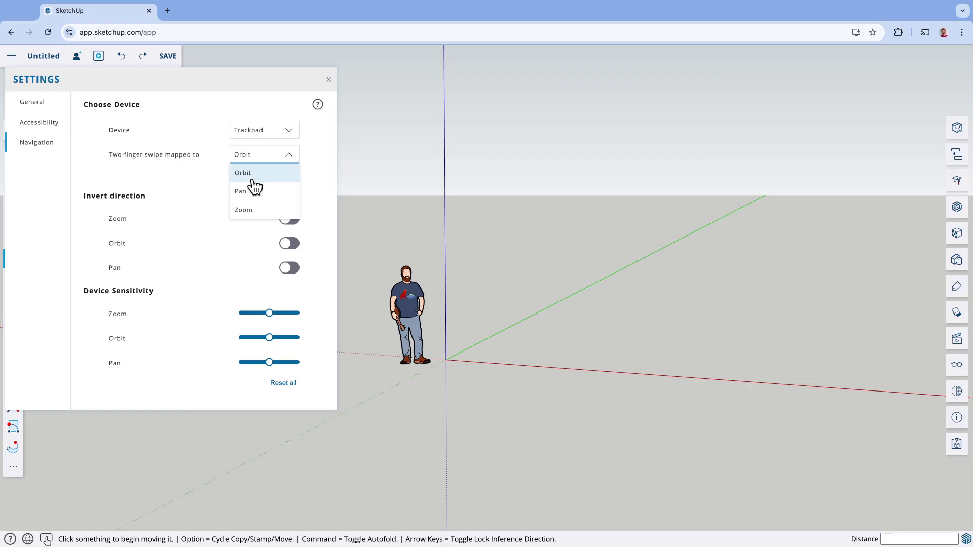
{"action": "left_click", "coordinate": [177, 169]}
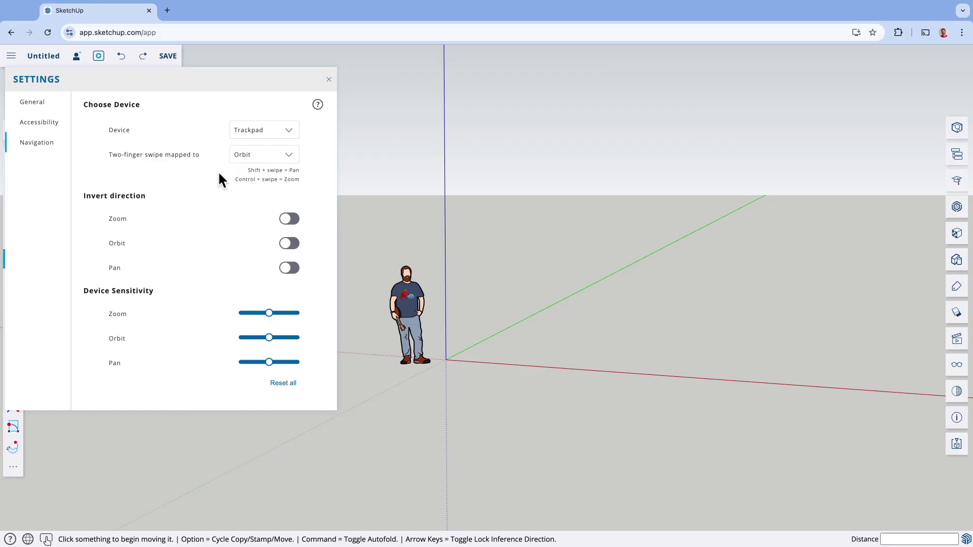
{"action": "left_click", "coordinate": [291, 160]}
{"action": "left_click", "coordinate": [240, 191]}
{"action": "left_click", "coordinate": [289, 159]}
{"action": "left_click", "coordinate": [263, 173]}
{"action": "left_click", "coordinate": [328, 79]}
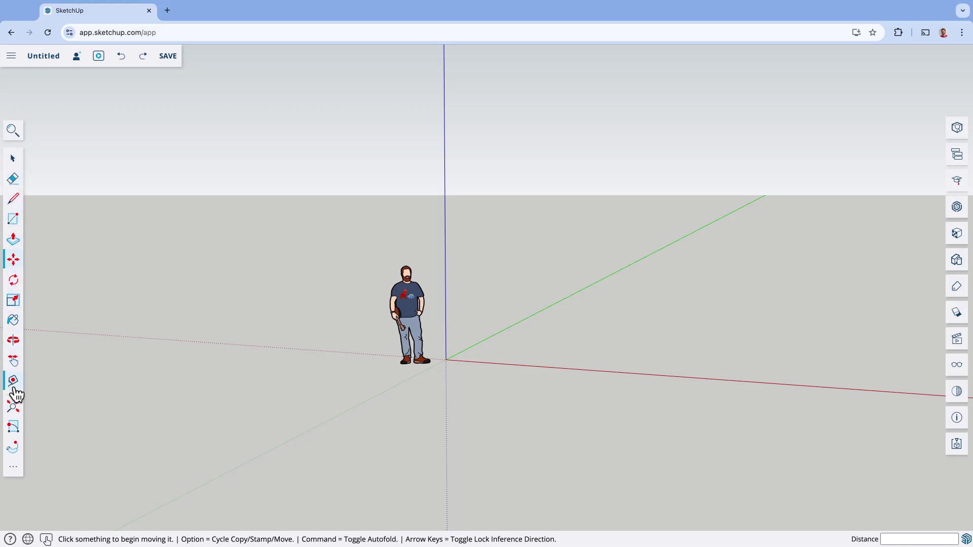
Step: Open the tool search field and dismiss it without entering a search
{"action": "left_click", "coordinate": [16, 135]}
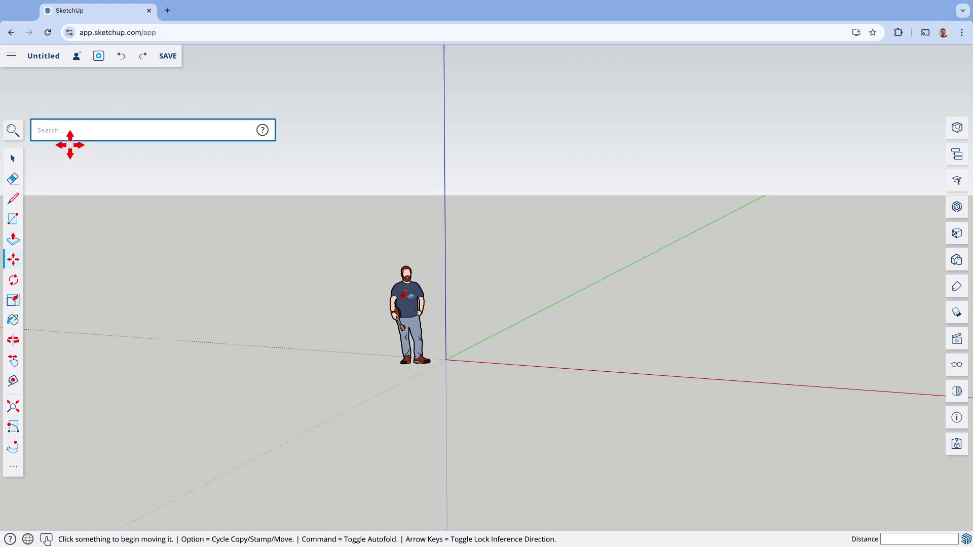
{"action": "left_click", "coordinate": [121, 165]}
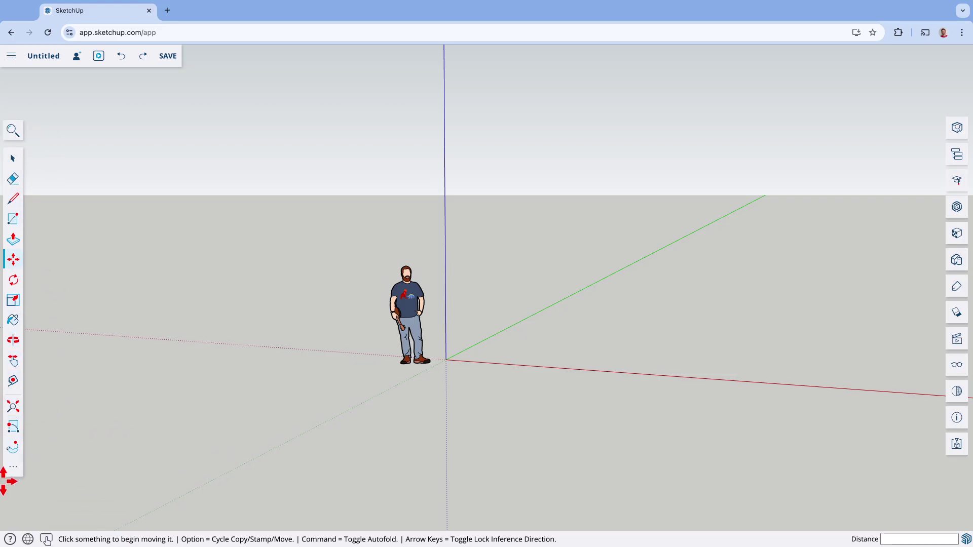
Step: Add the Union, Outer Shell and Intersect tools to the toolbar from the full tool set, and return them to the set
{"action": "left_click", "coordinate": [13, 471]}
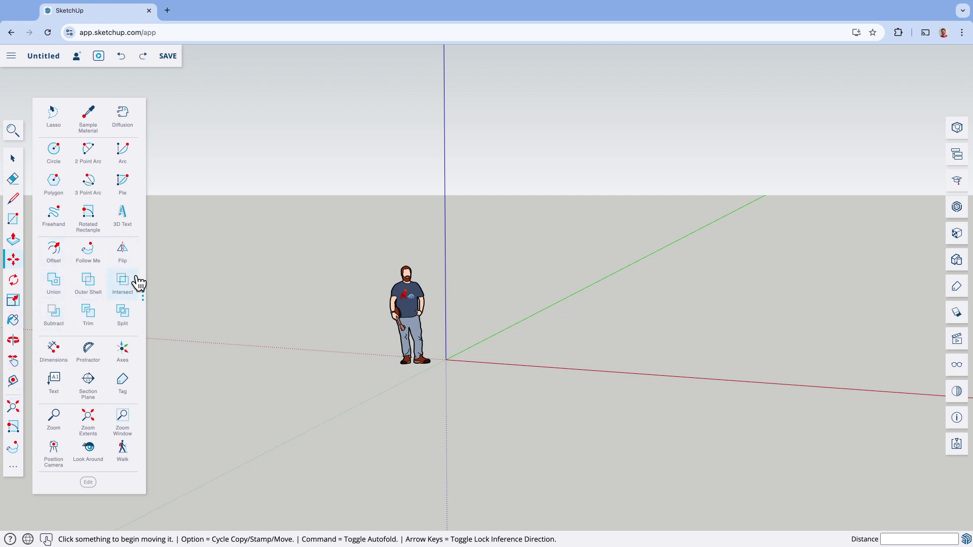
{"action": "left_click_drag", "start_coordinate": [56, 283], "coordinate": [11, 391]}
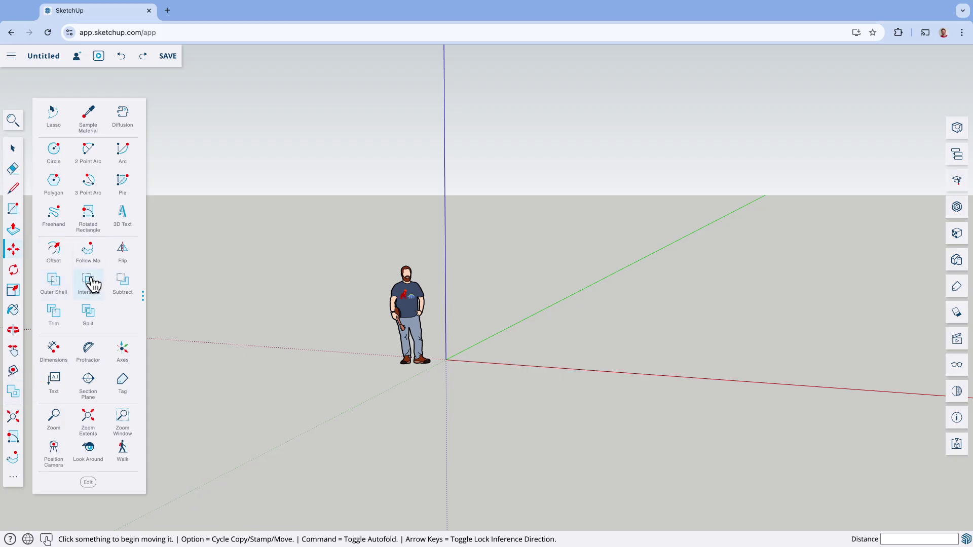
{"action": "left_click_drag", "start_coordinate": [61, 285], "coordinate": [15, 404]}
{"action": "left_click_drag", "start_coordinate": [49, 282], "coordinate": [17, 413]}
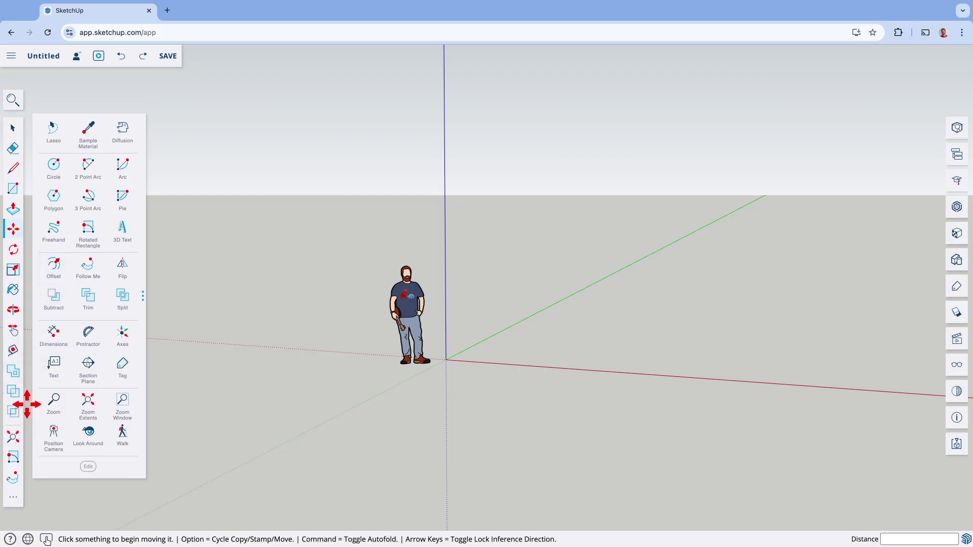
{"action": "left_click_drag", "start_coordinate": [69, 303], "coordinate": [14, 412]}
{"action": "left_click_drag", "start_coordinate": [15, 413], "coordinate": [57, 290]}
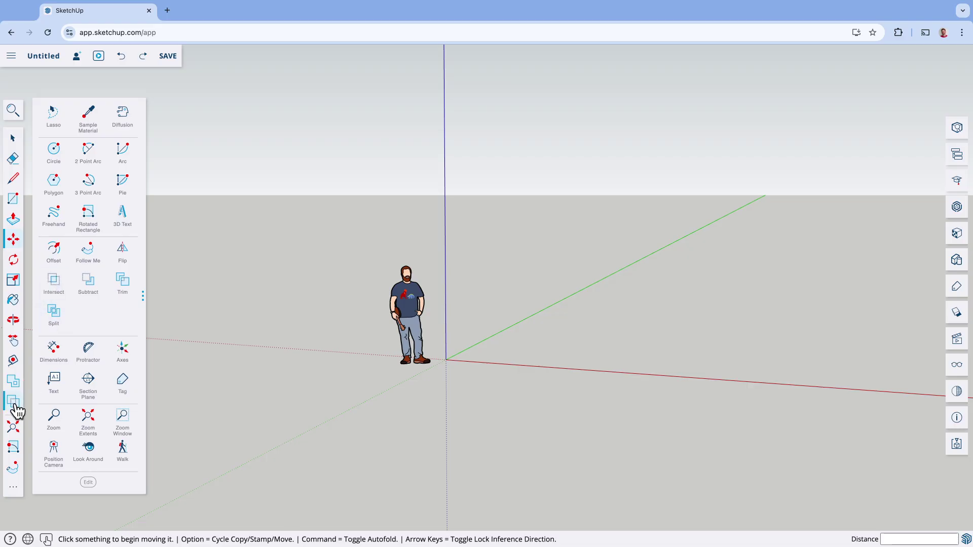
{"action": "left_click_drag", "start_coordinate": [18, 409], "coordinate": [51, 285]}
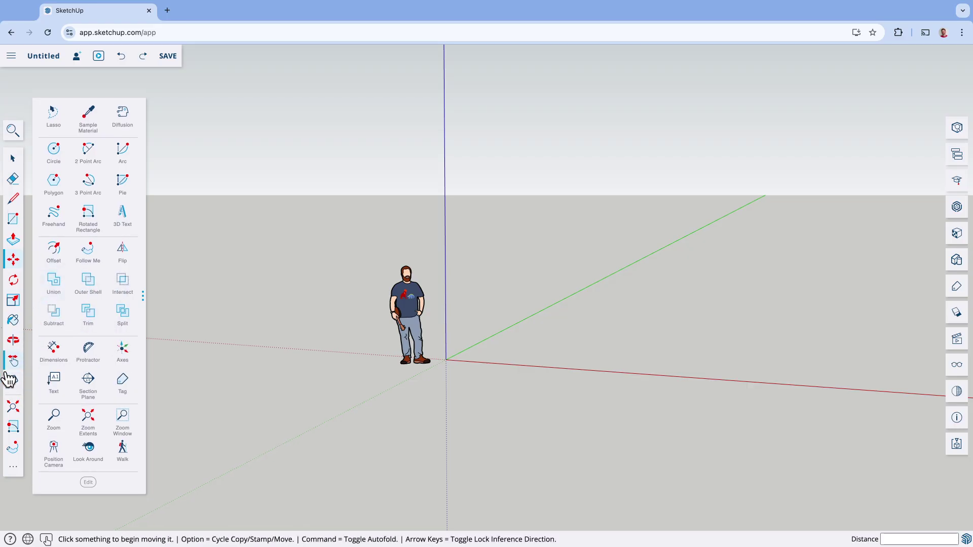
Step: Move the Tape Measure and Pan tools off the toolbar into the full tool set
{"action": "left_click_drag", "start_coordinate": [13, 384], "coordinate": [47, 365]}
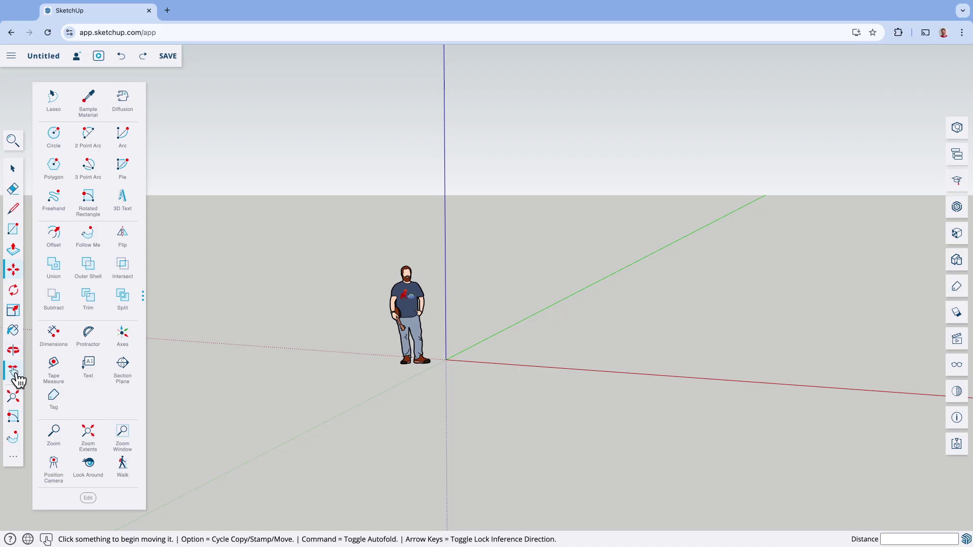
{"action": "left_click_drag", "start_coordinate": [15, 371], "coordinate": [49, 377]}
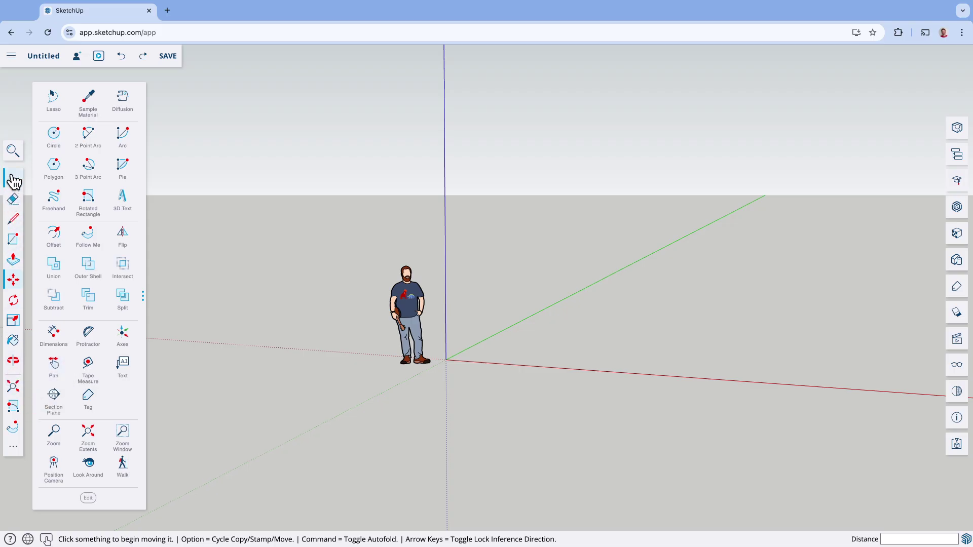